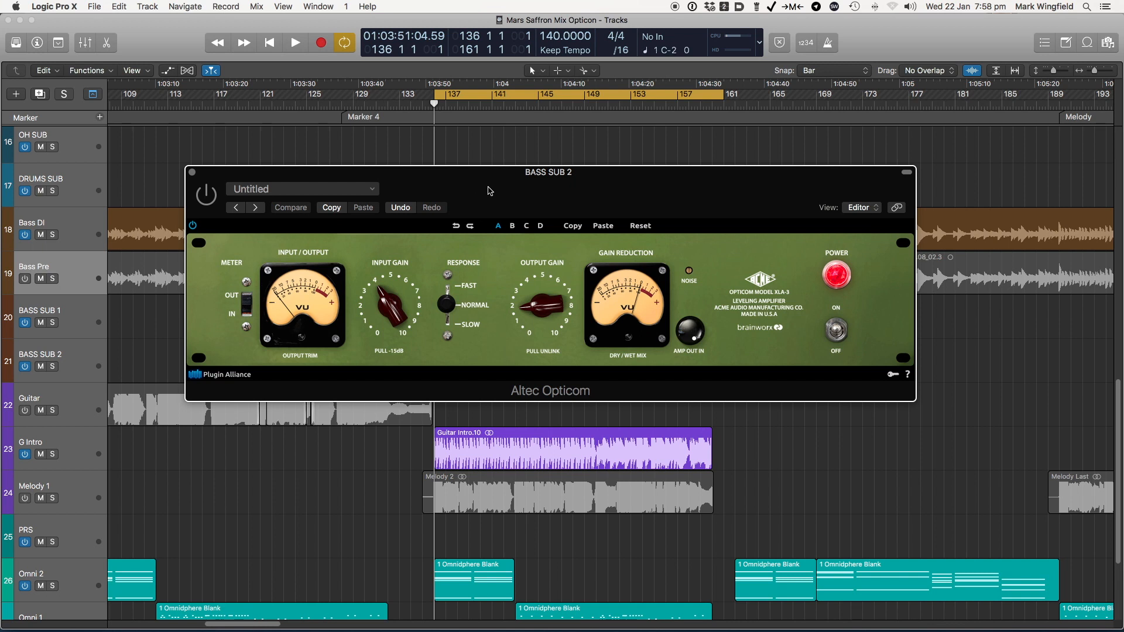
Adjust the Amp Out/In knob on the BASS SUB 2 Altec Opticom and reposition the plug-in window below the Bass DI region
{"action": "left_click_drag", "start_coordinate": [490, 191], "coordinate": [422, 180]}
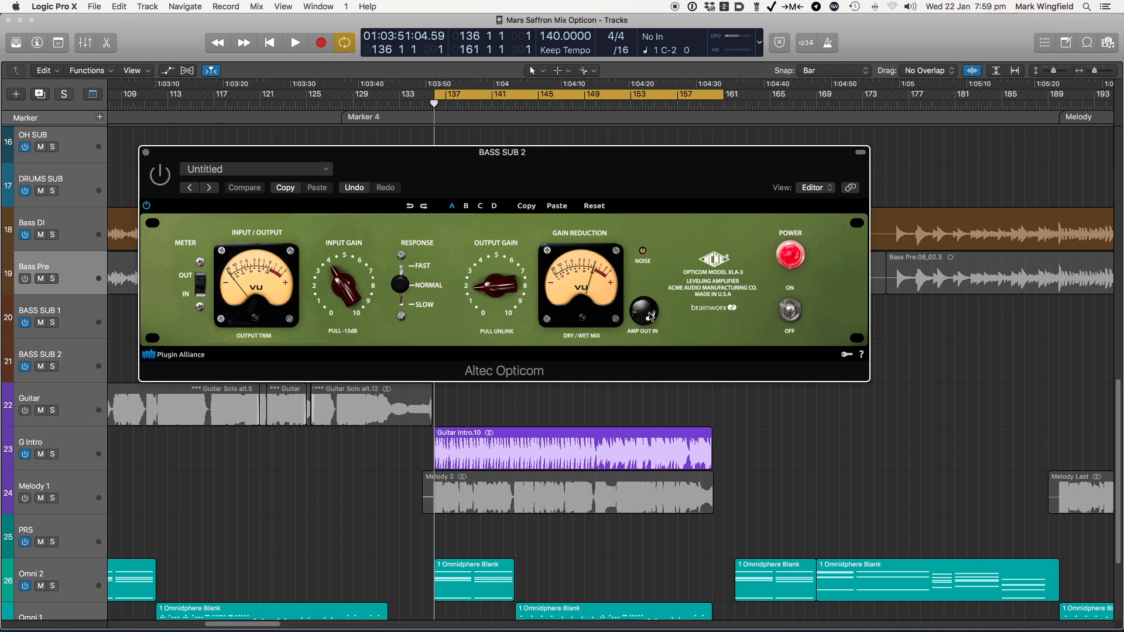
{"action": "left_click_drag", "start_coordinate": [642, 315], "coordinate": [628, 400]}
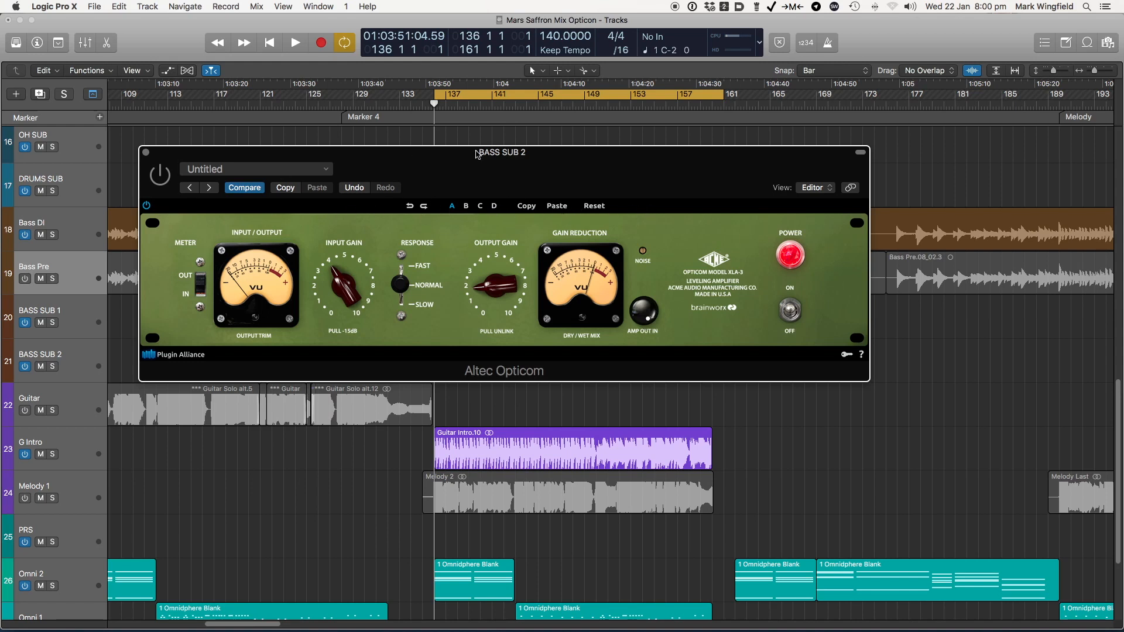
{"action": "left_click_drag", "start_coordinate": [445, 150], "coordinate": [503, 168]}
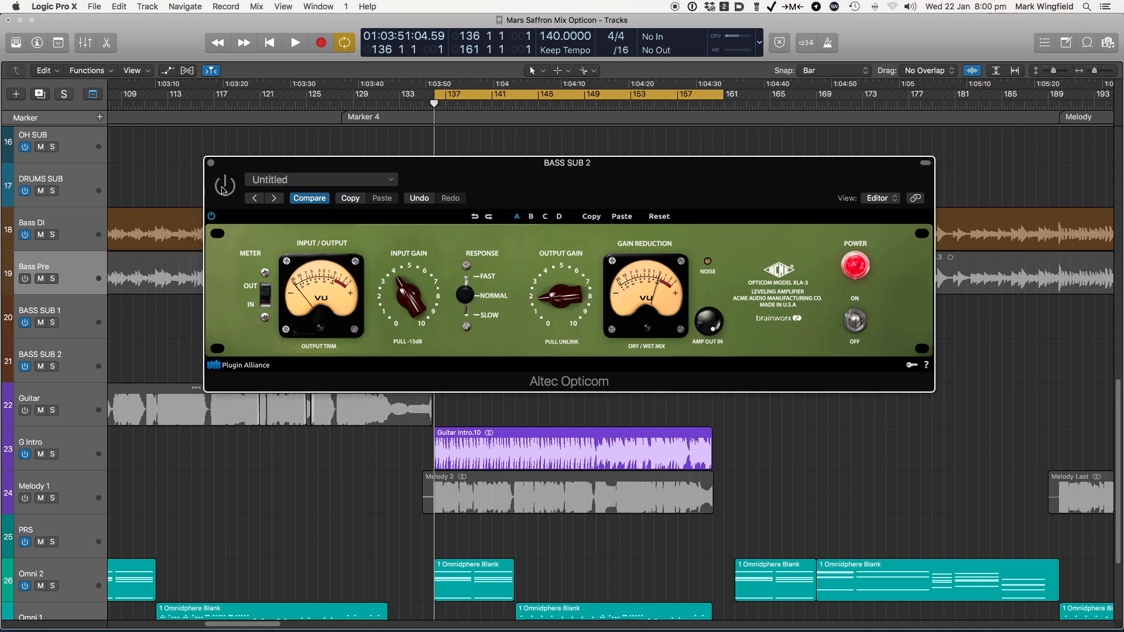
{"action": "left_click_drag", "start_coordinate": [433, 166], "coordinate": [380, 258]}
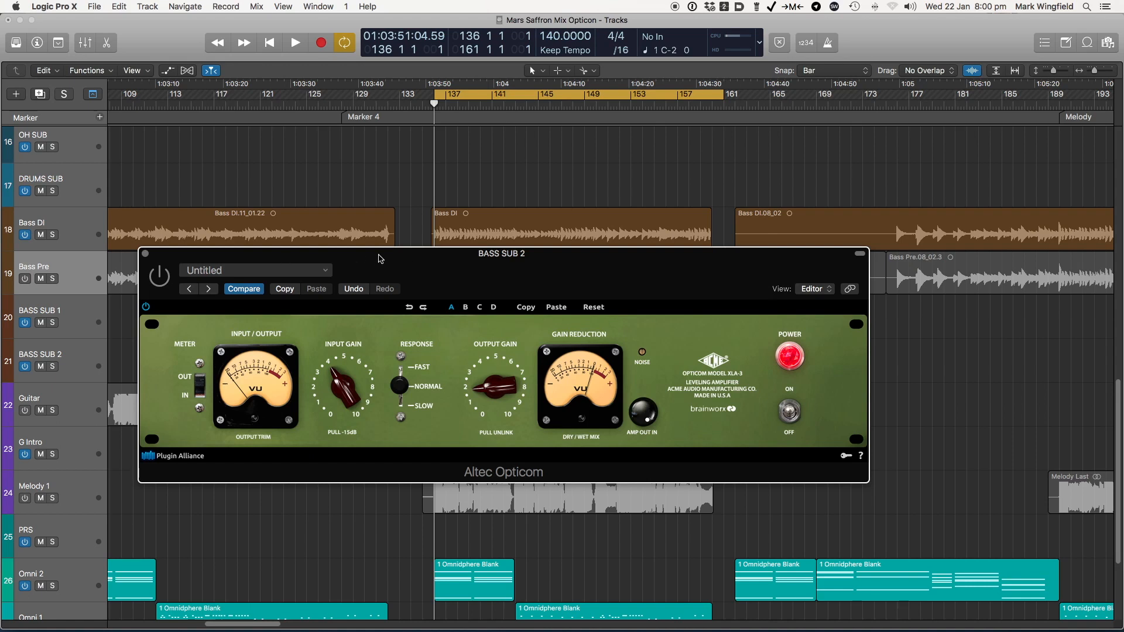
Audition the cycled section in the full mix and with the BASS SUB 2 track soloed
{"action": "key", "text": "space"}
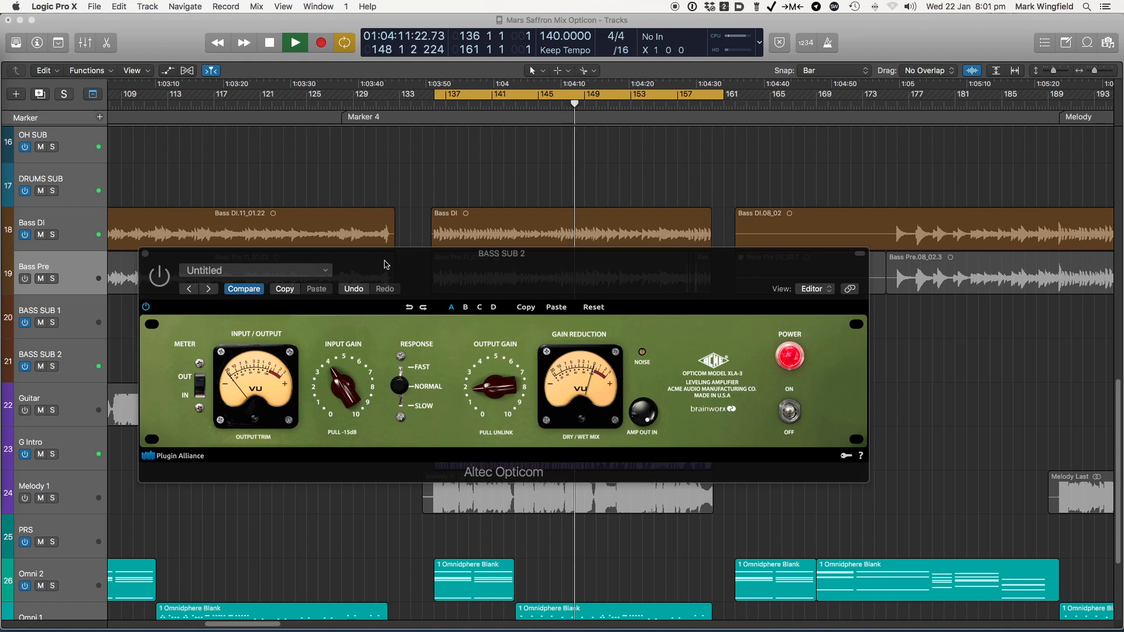
{"action": "key", "text": "space"}
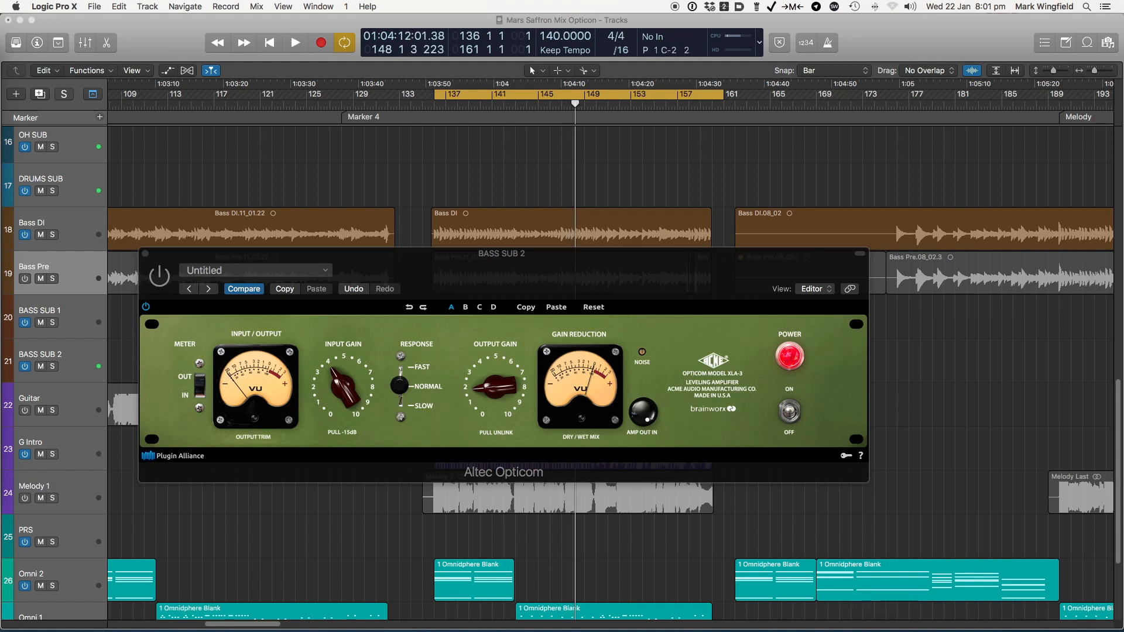
{"action": "key", "text": "s"}
{"action": "key", "text": "space"}
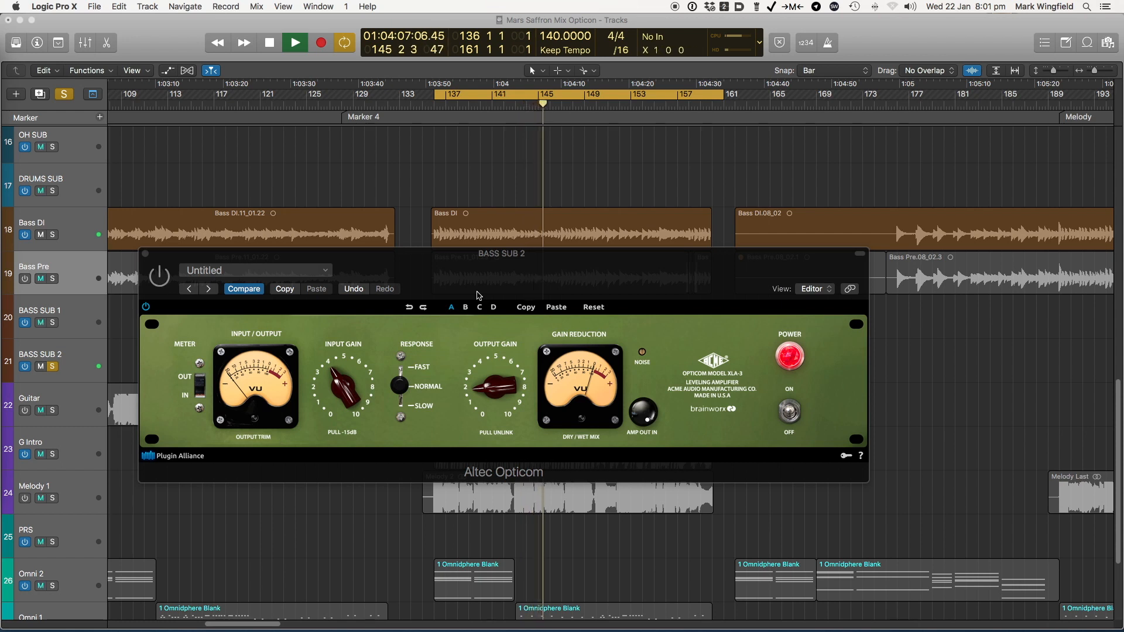
{"action": "key", "text": "space"}
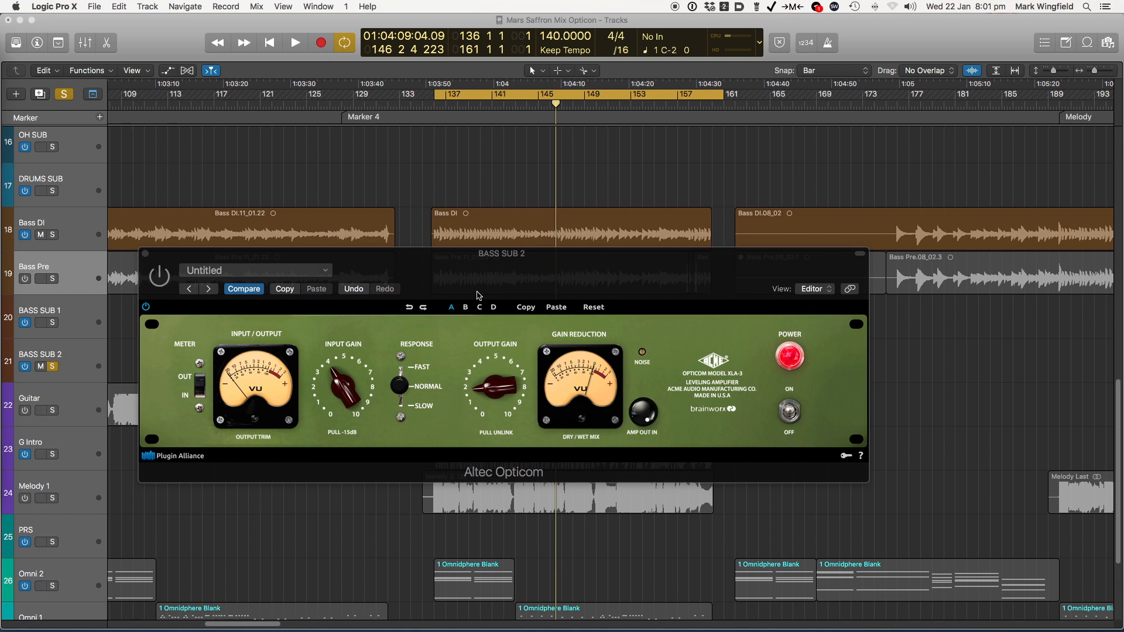
{"action": "left_click_drag", "start_coordinate": [465, 259], "coordinate": [468, 270]}
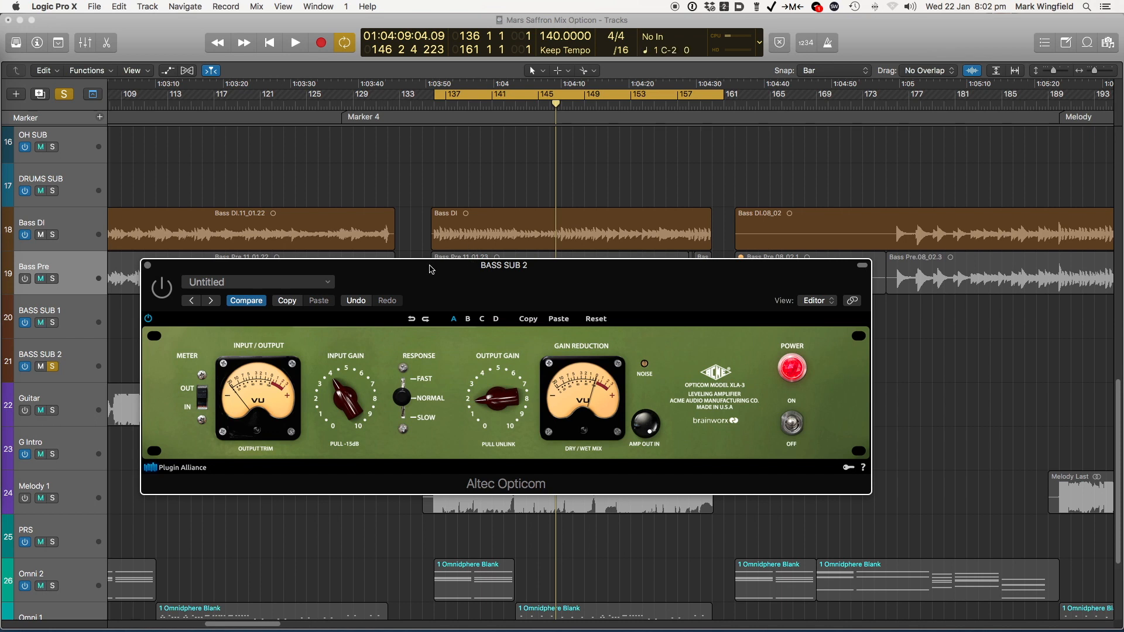
{"action": "left_click_drag", "start_coordinate": [430, 269], "coordinate": [428, 262]}
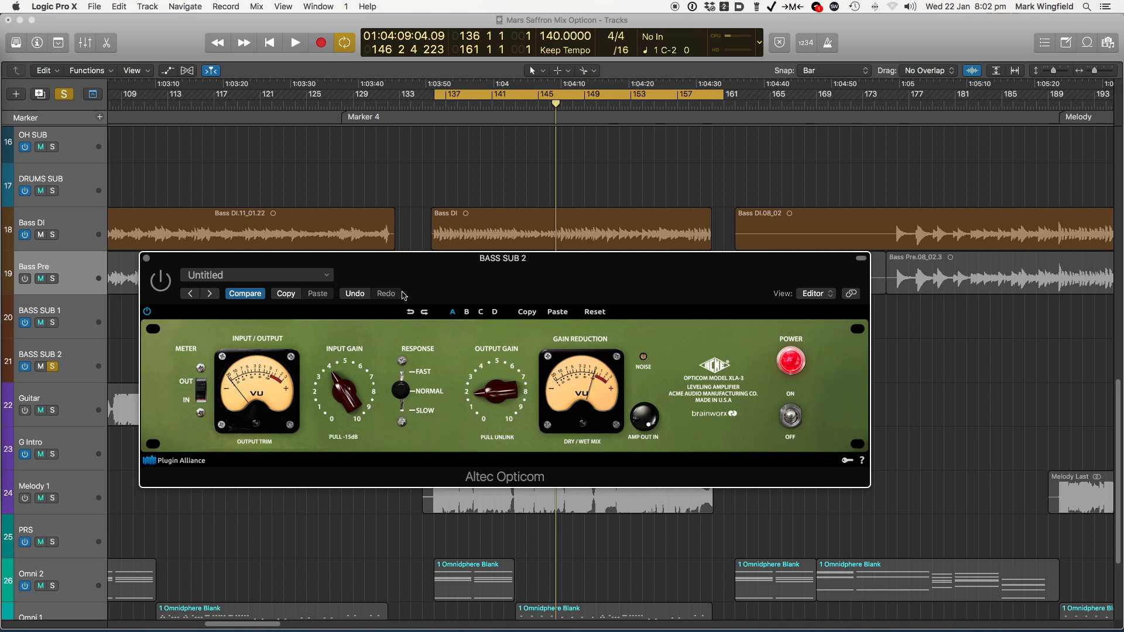
{"action": "left_click_drag", "start_coordinate": [403, 270], "coordinate": [418, 263]}
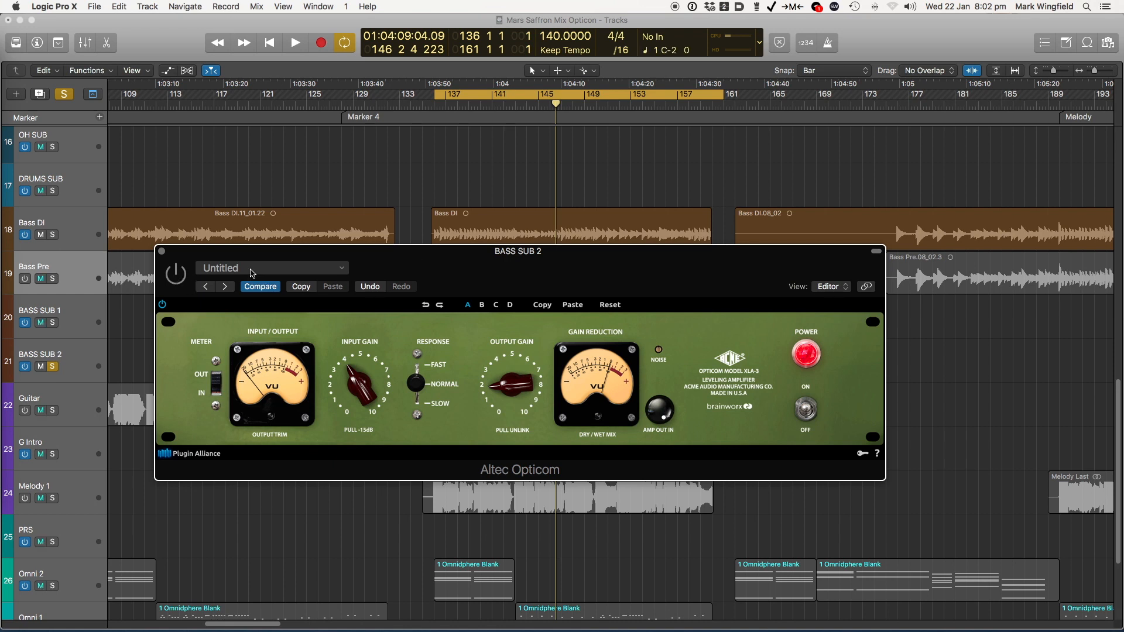
{"action": "left_click_drag", "start_coordinate": [455, 266], "coordinate": [459, 266]}
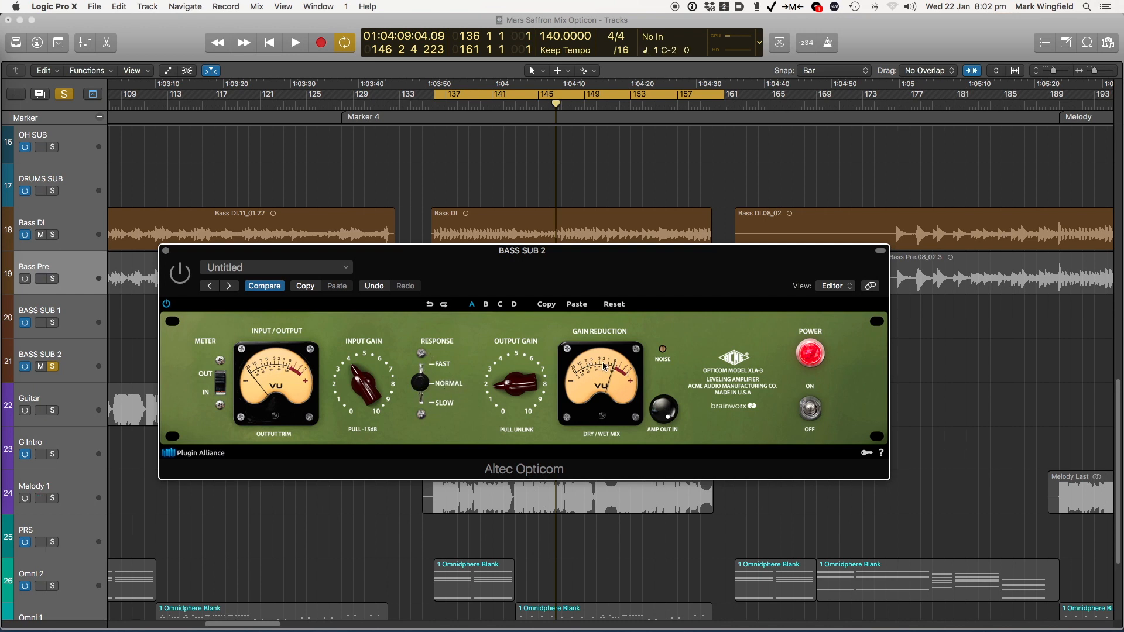
{"action": "left_click_drag", "start_coordinate": [458, 262], "coordinate": [460, 261]}
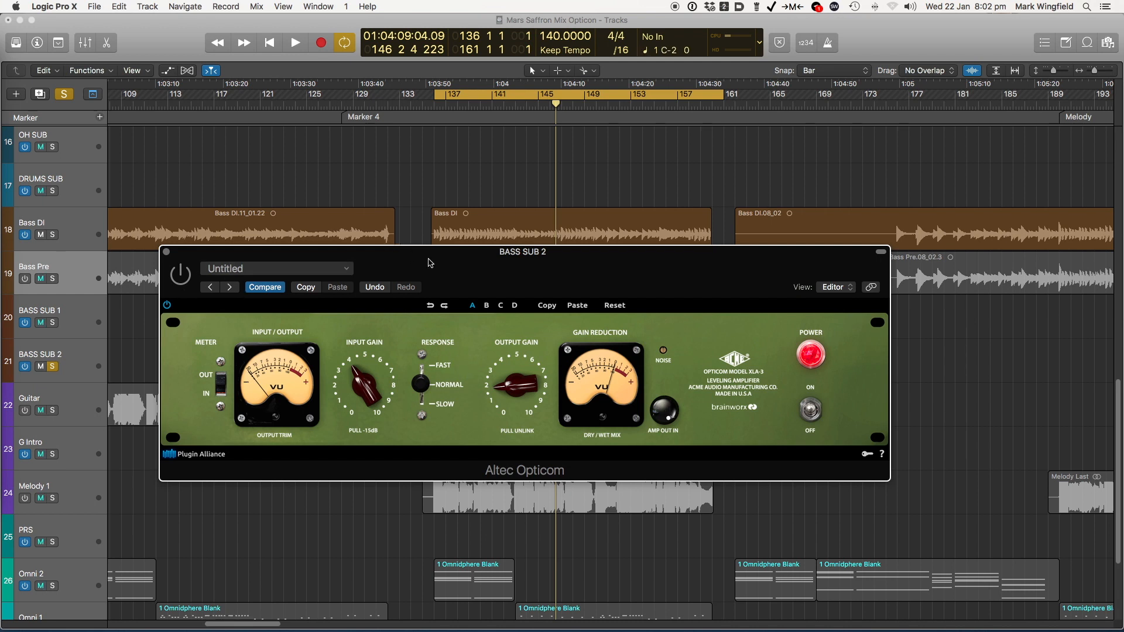
{"action": "left_click_drag", "start_coordinate": [430, 262], "coordinate": [426, 261]}
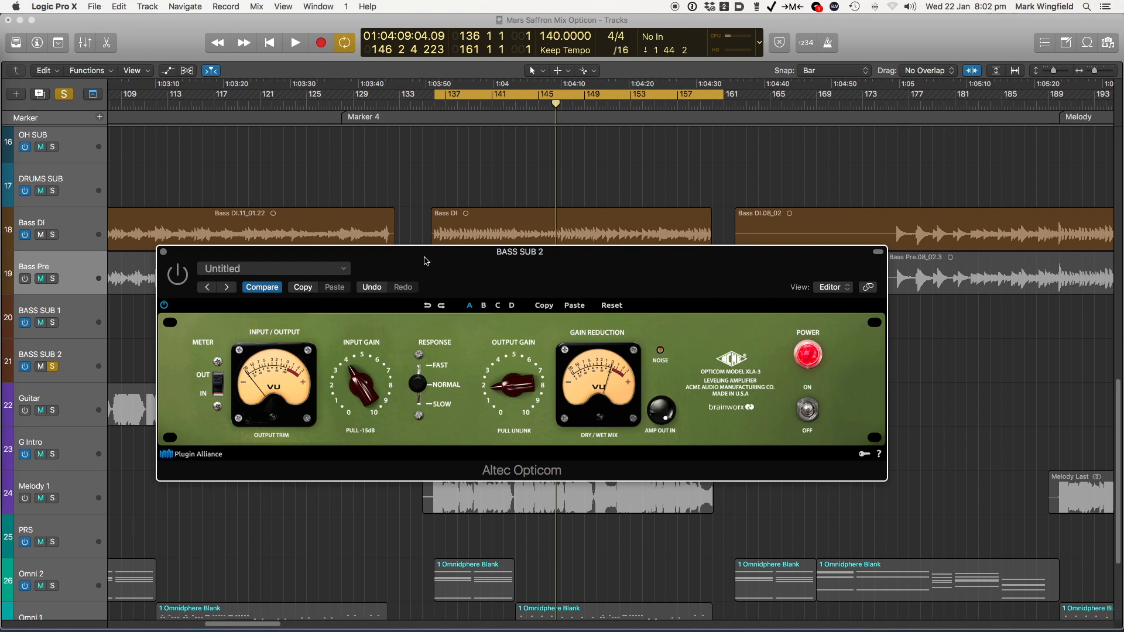
Play the soloed BASS SUB 2 track and compare its sound with the Altec Opticom bypassed and enabled
{"action": "key", "text": "space"}
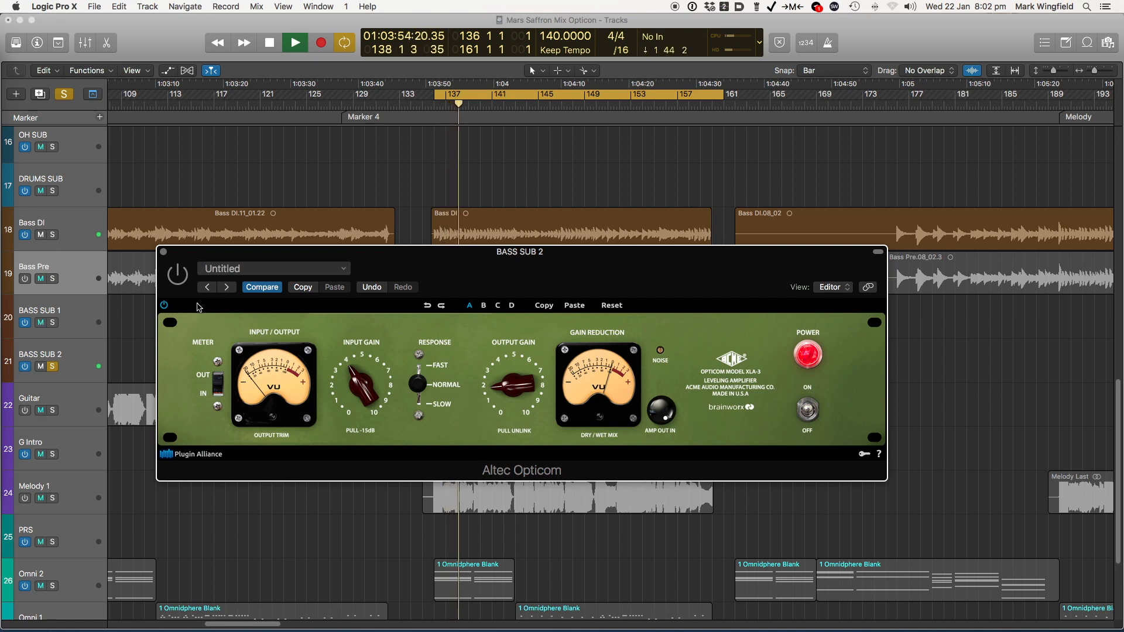
{"action": "left_click", "coordinate": [181, 279]}
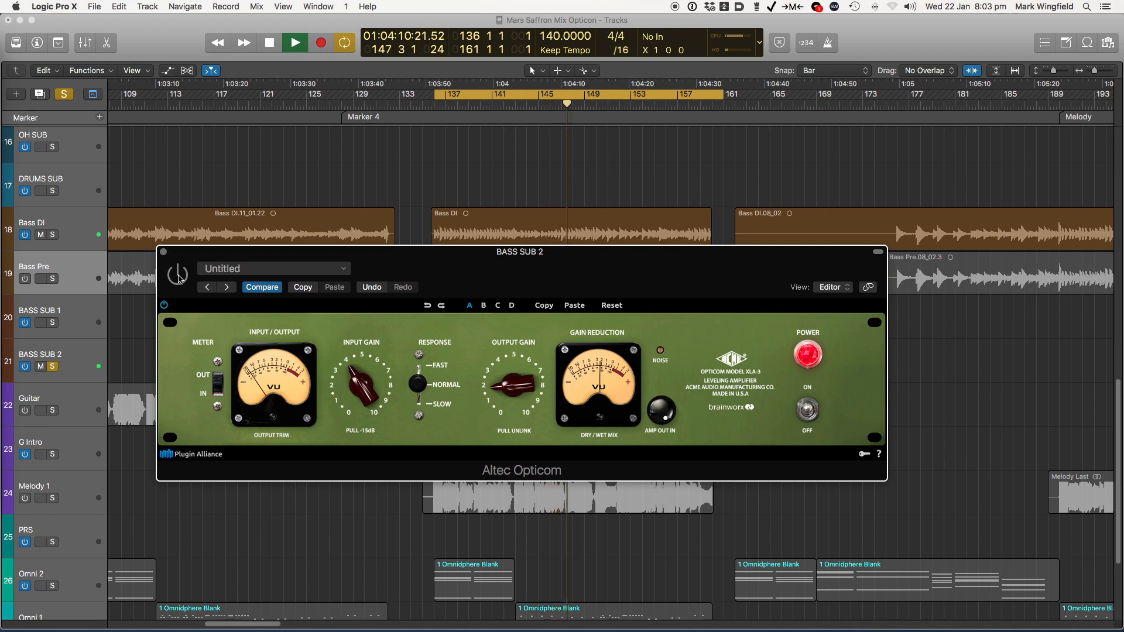
{"action": "left_click", "coordinate": [179, 279]}
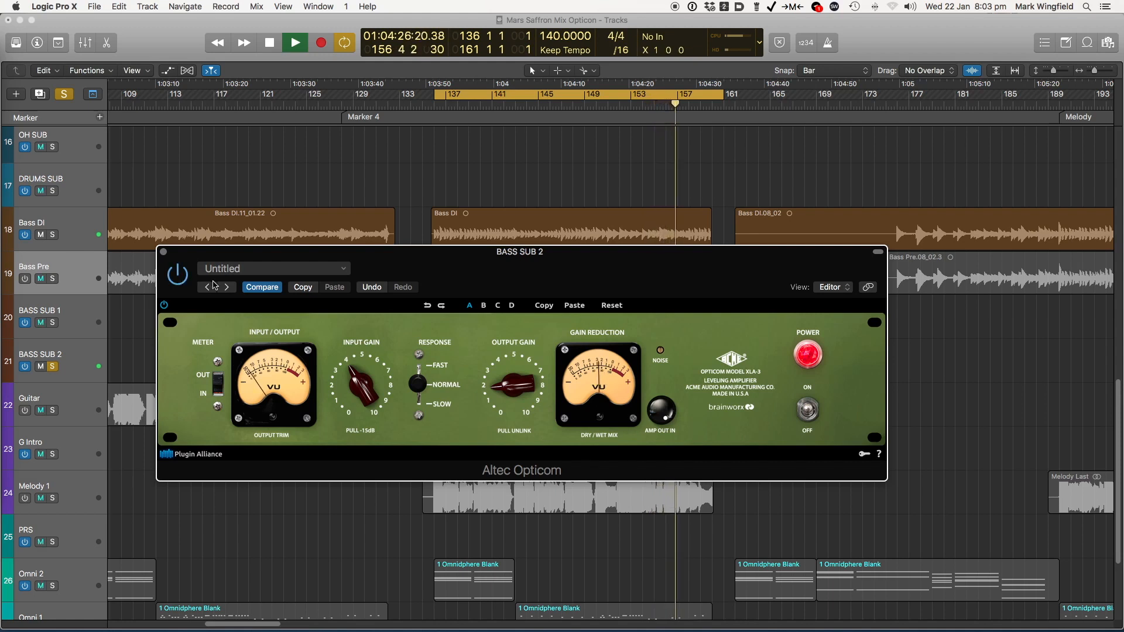
{"action": "key", "text": "space"}
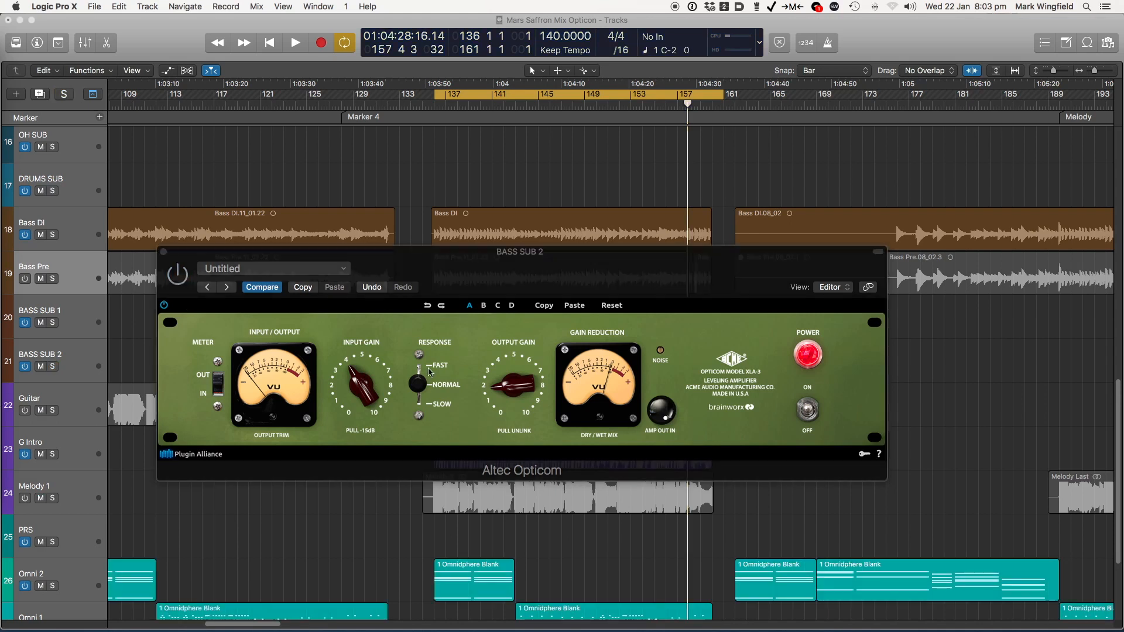
Play the cycled section in the full mix and switch the BASS SUB 2 compressor on while listening
{"action": "key", "text": "space"}
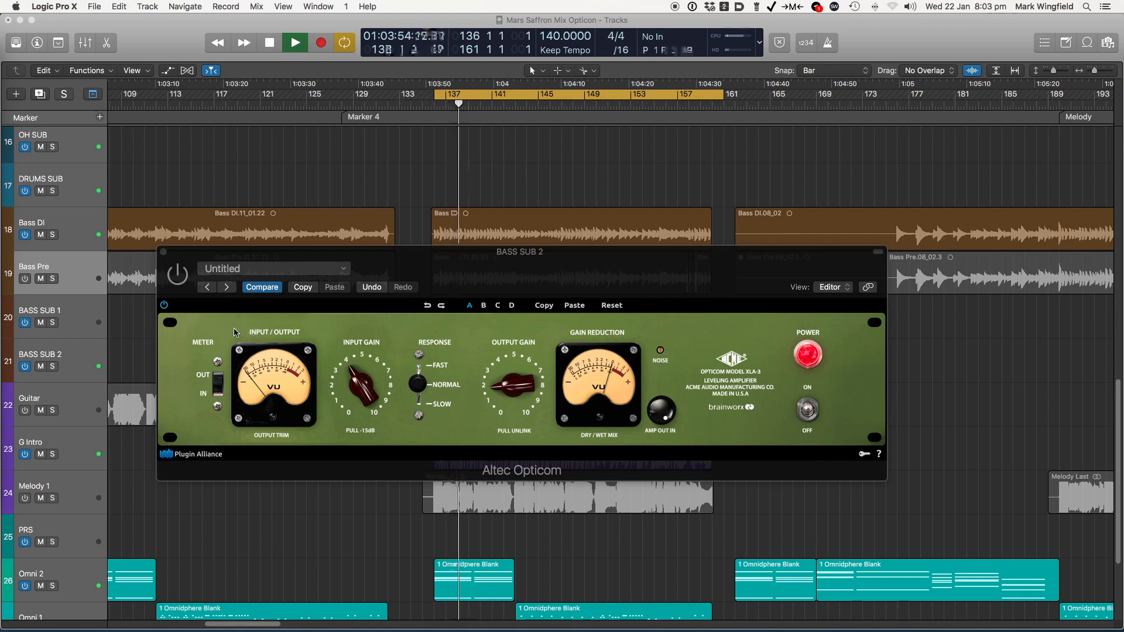
{"action": "left_click", "coordinate": [180, 278]}
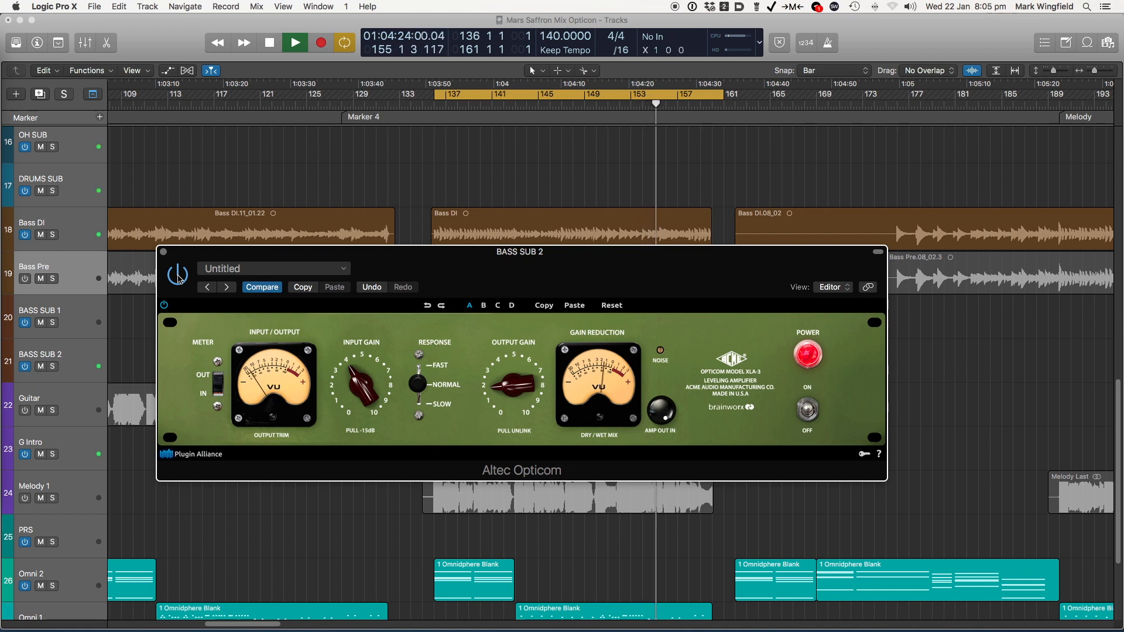
{"action": "key", "text": "space"}
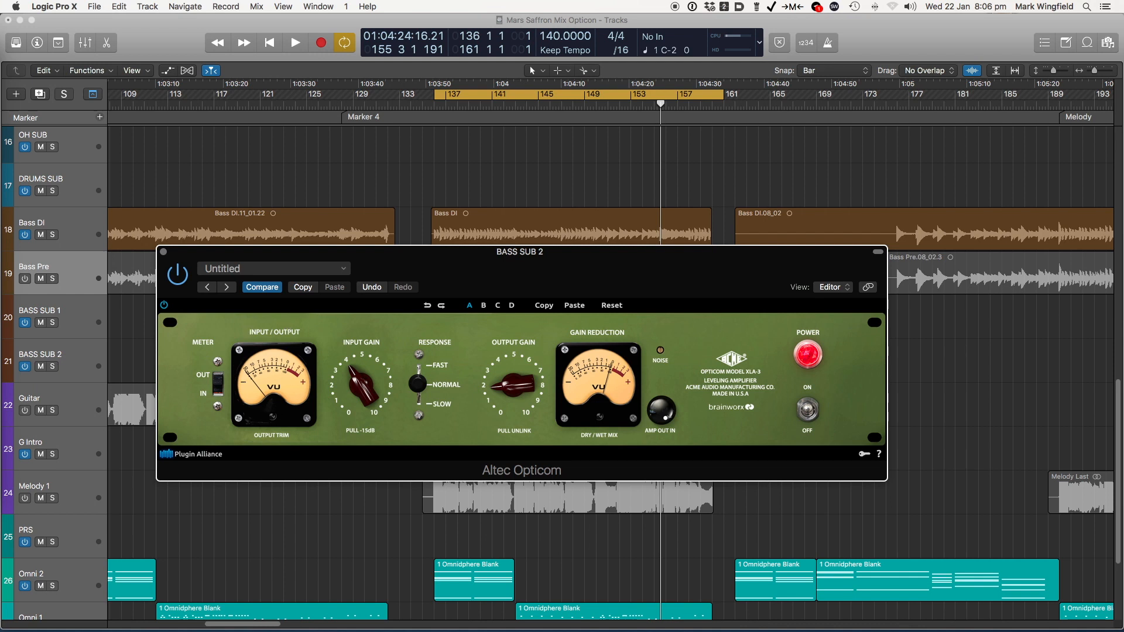
Solo the BASS SUB 2 track, move the plug-in window slightly, and start playback of the cycled section
{"action": "left_click", "coordinate": [52, 366]}
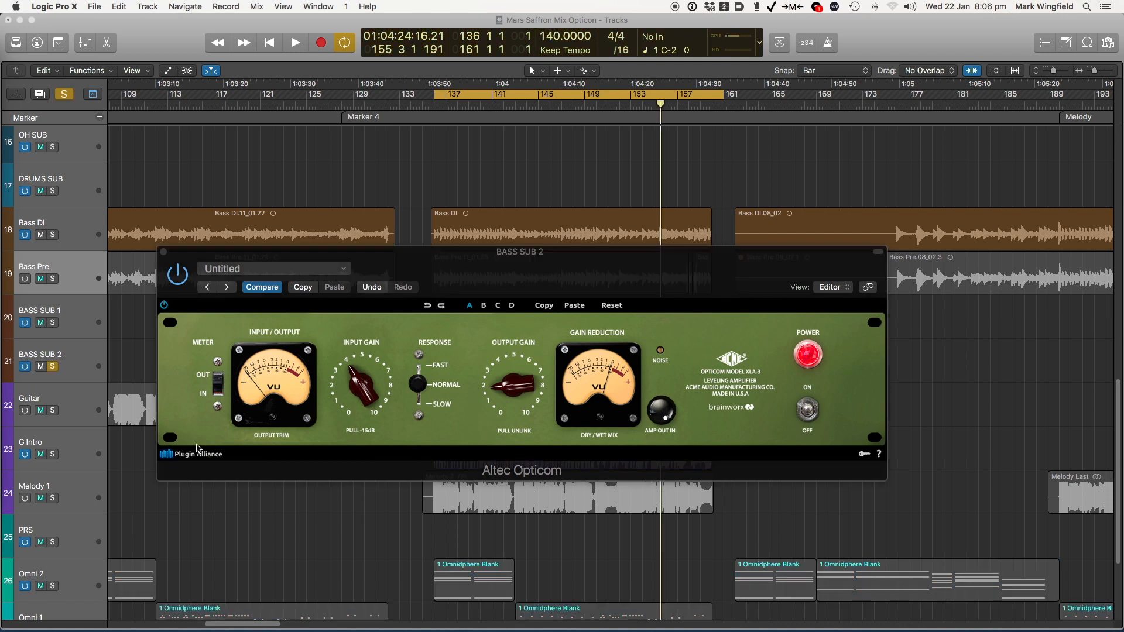
{"action": "left_click_drag", "start_coordinate": [604, 263], "coordinate": [609, 254]}
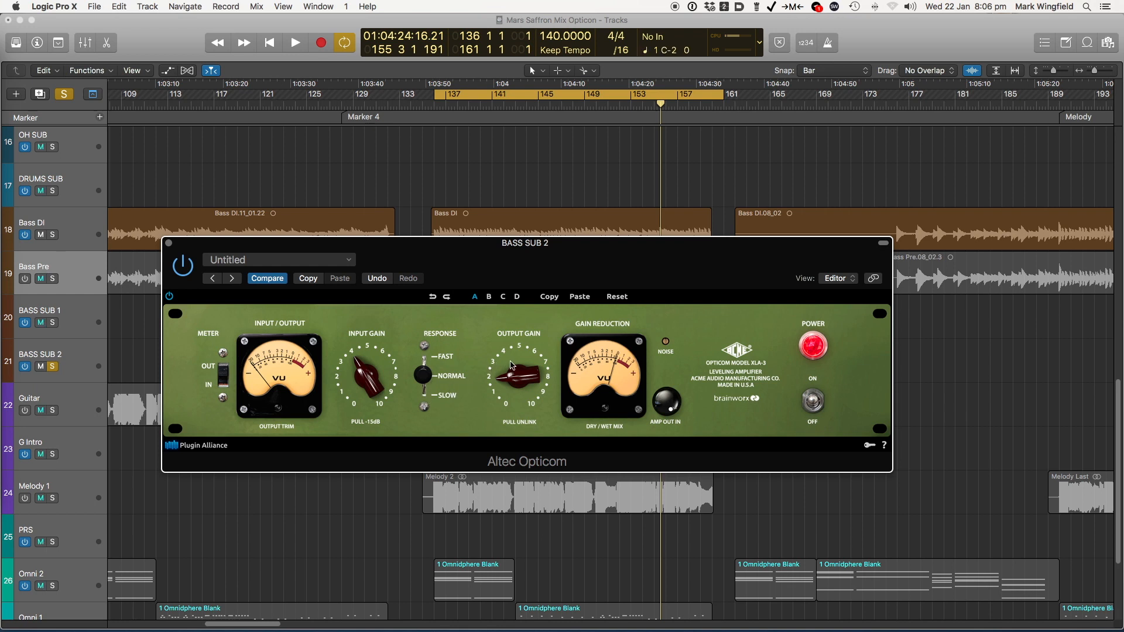
{"action": "key", "text": "space"}
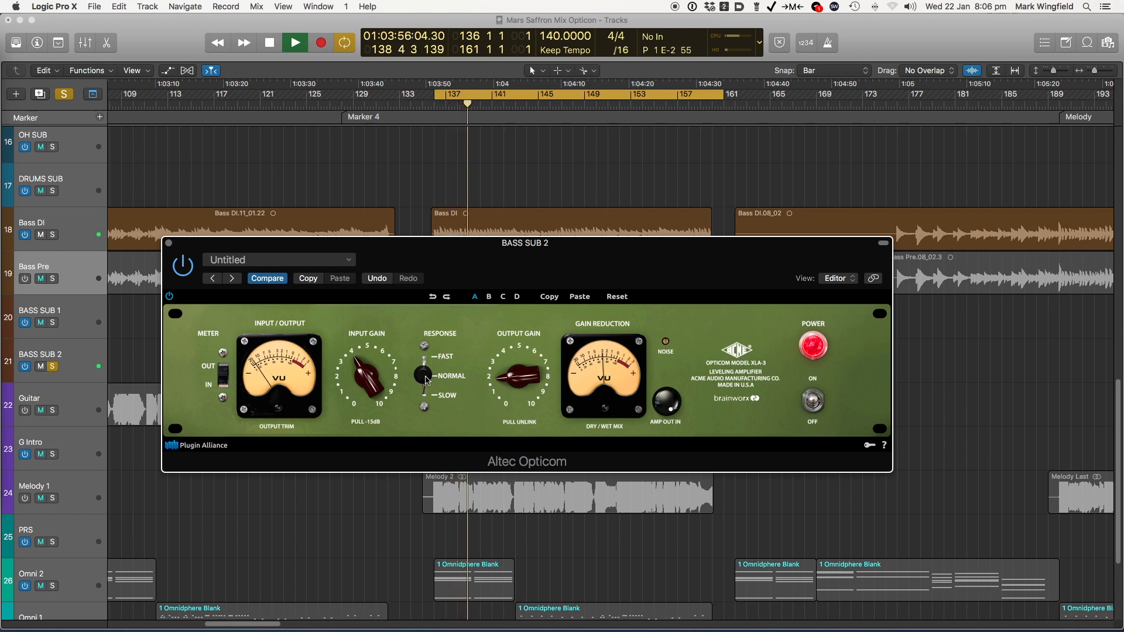
Compare the Slow, Normal and Fast response settings during playback and set the compressor's response to Fast
{"action": "left_click_drag", "start_coordinate": [426, 382], "coordinate": [423, 419]}
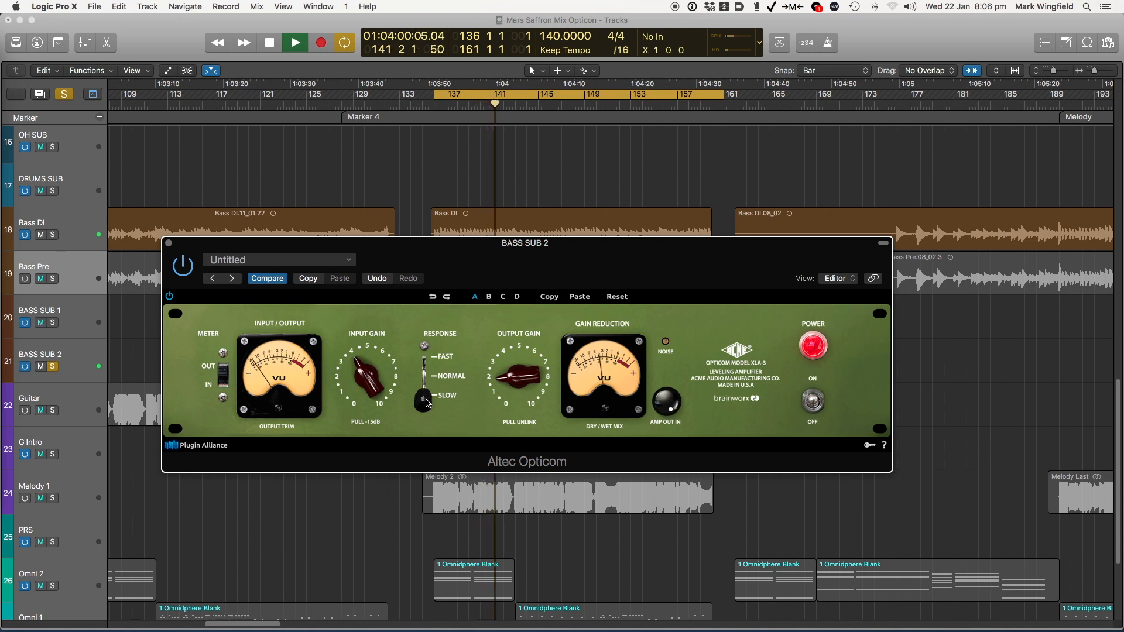
{"action": "left_click_drag", "start_coordinate": [425, 405], "coordinate": [428, 340]}
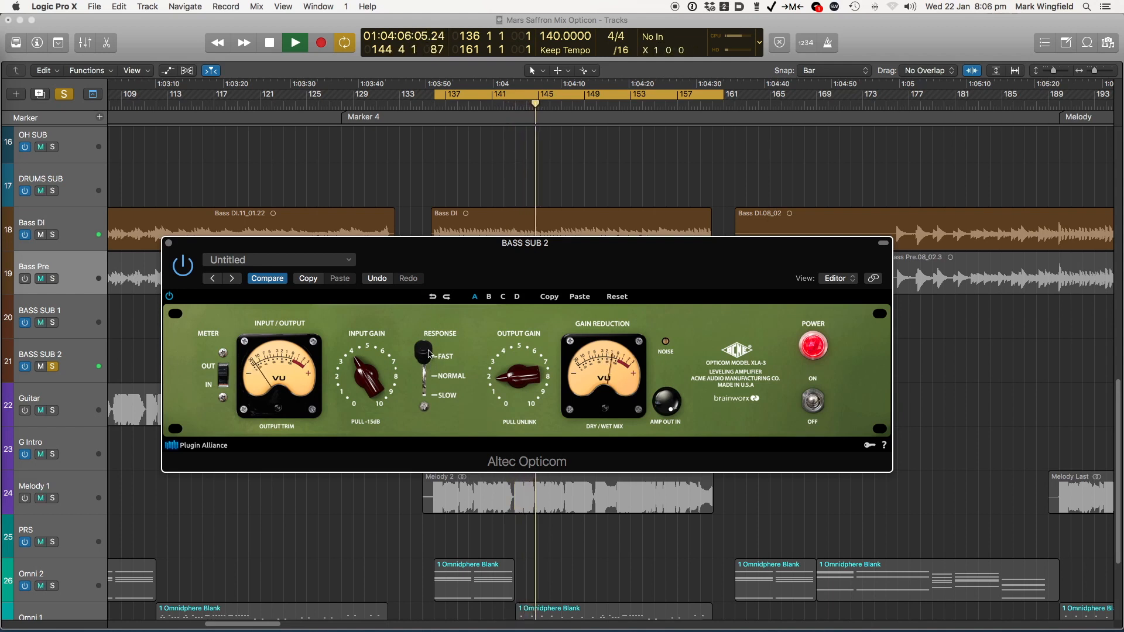
{"action": "left_click_drag", "start_coordinate": [429, 353], "coordinate": [423, 383]}
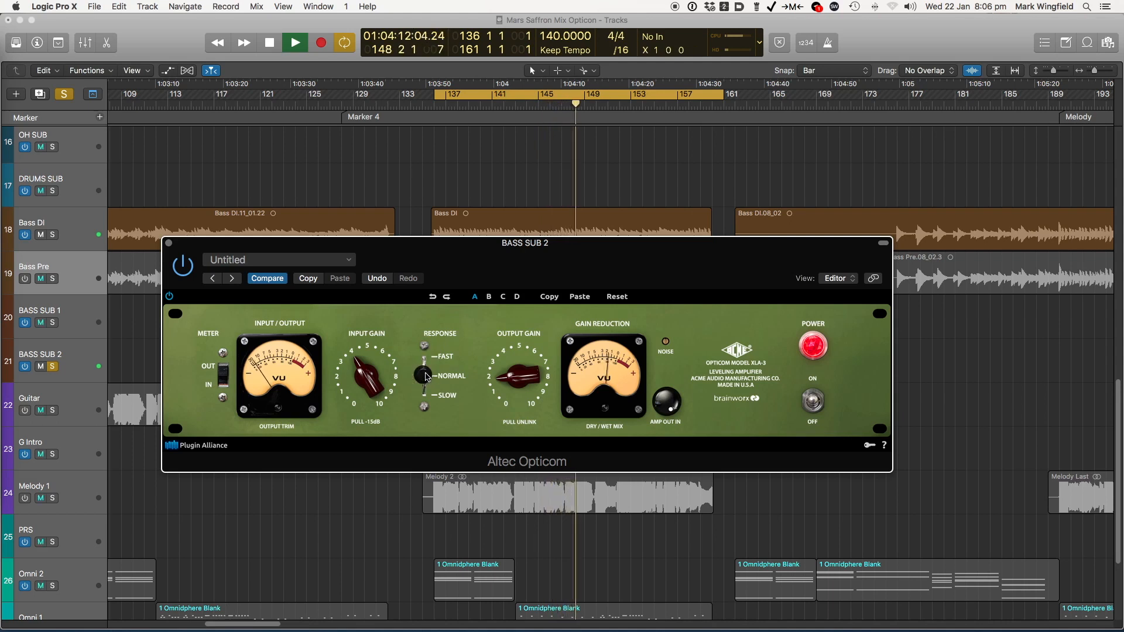
{"action": "left_click_drag", "start_coordinate": [425, 375], "coordinate": [429, 412]}
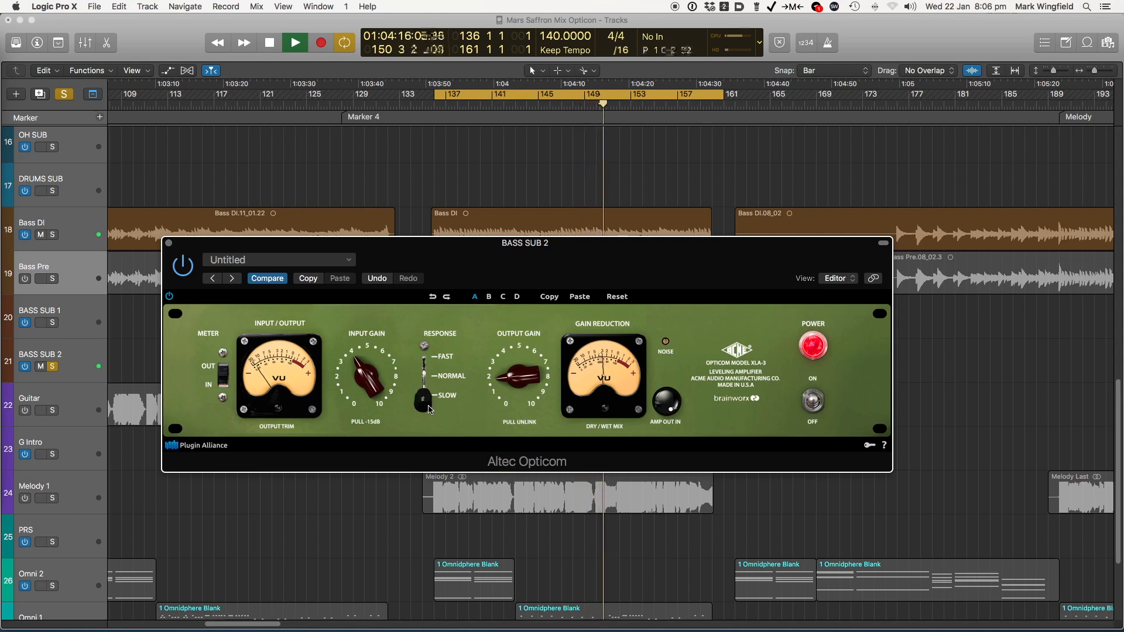
{"action": "left_click_drag", "start_coordinate": [423, 409], "coordinate": [426, 378]}
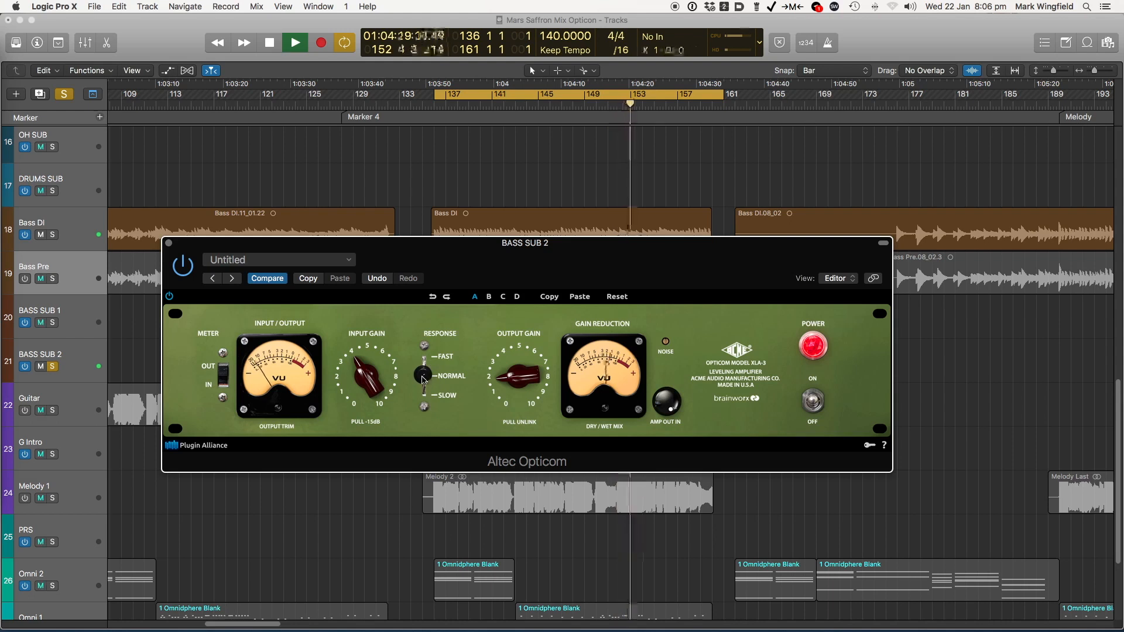
{"action": "left_click_drag", "start_coordinate": [423, 380], "coordinate": [419, 376]}
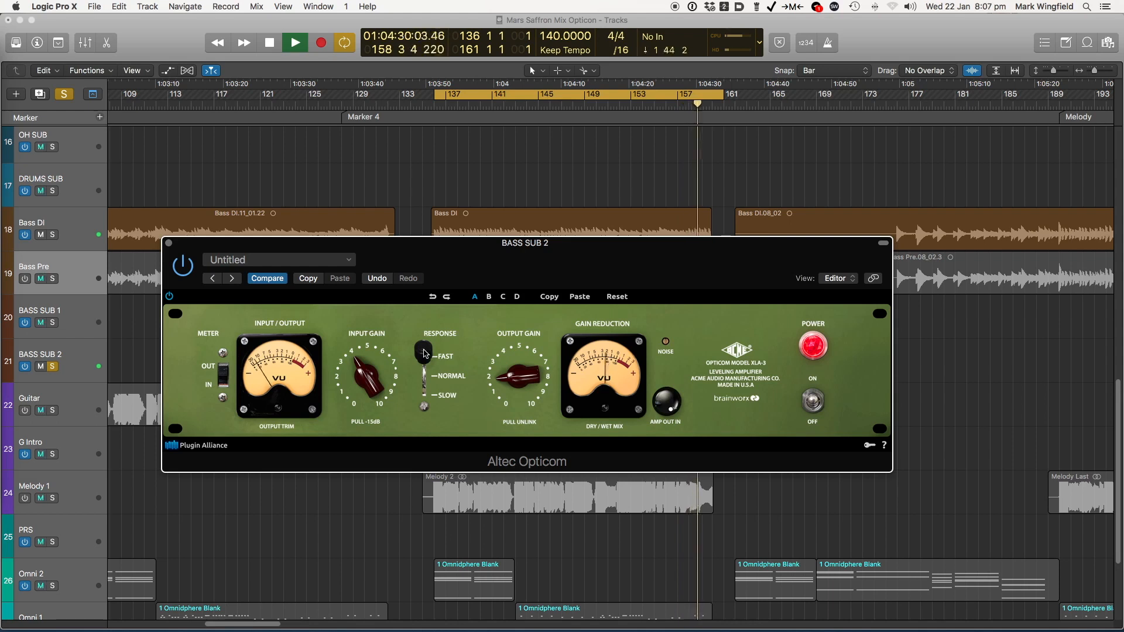
{"action": "left_click_drag", "start_coordinate": [424, 353], "coordinate": [416, 381]}
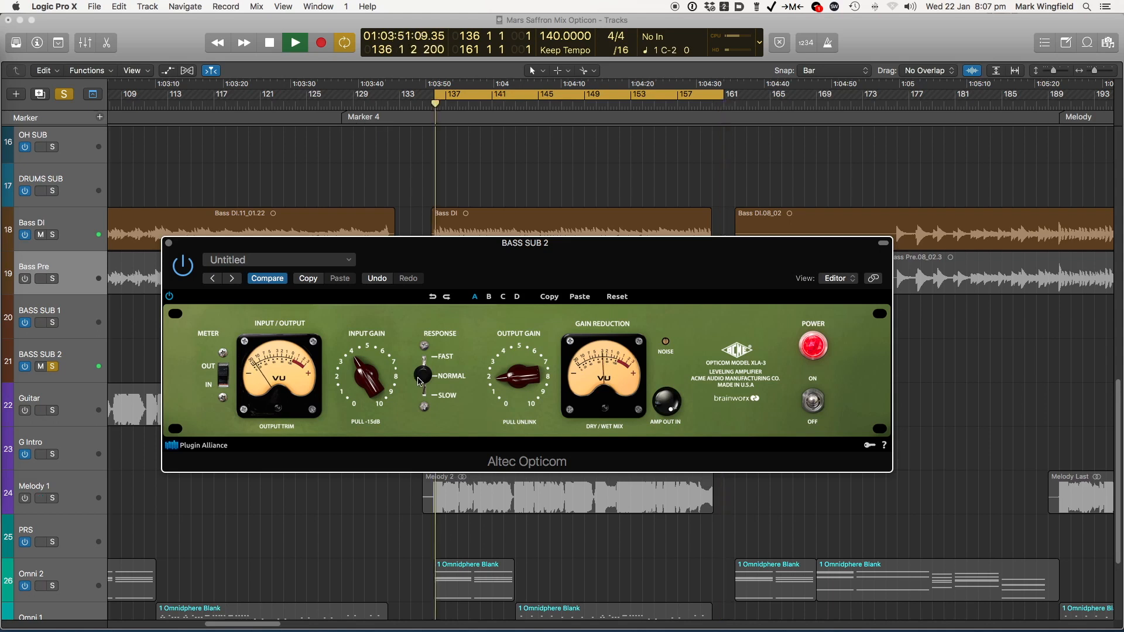
{"action": "left_click", "coordinate": [424, 346]}
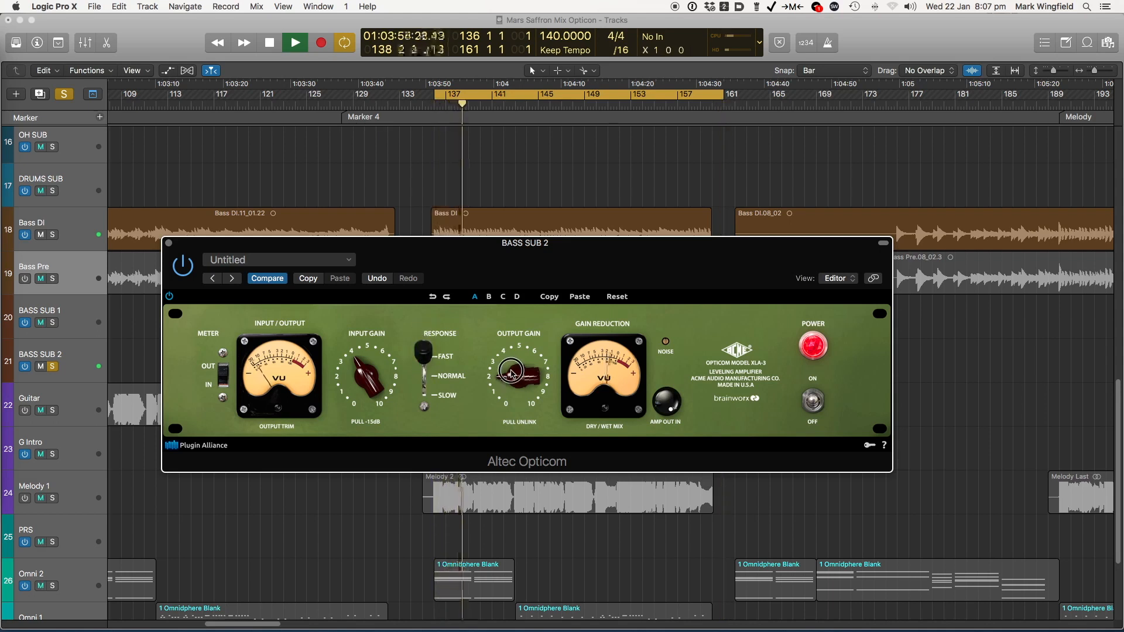
Set the compressor's input gain to about 5 and its output gain to about 1.5, and compare the result against bypass
{"action": "left_click_drag", "start_coordinate": [374, 366], "coordinate": [371, 355]}
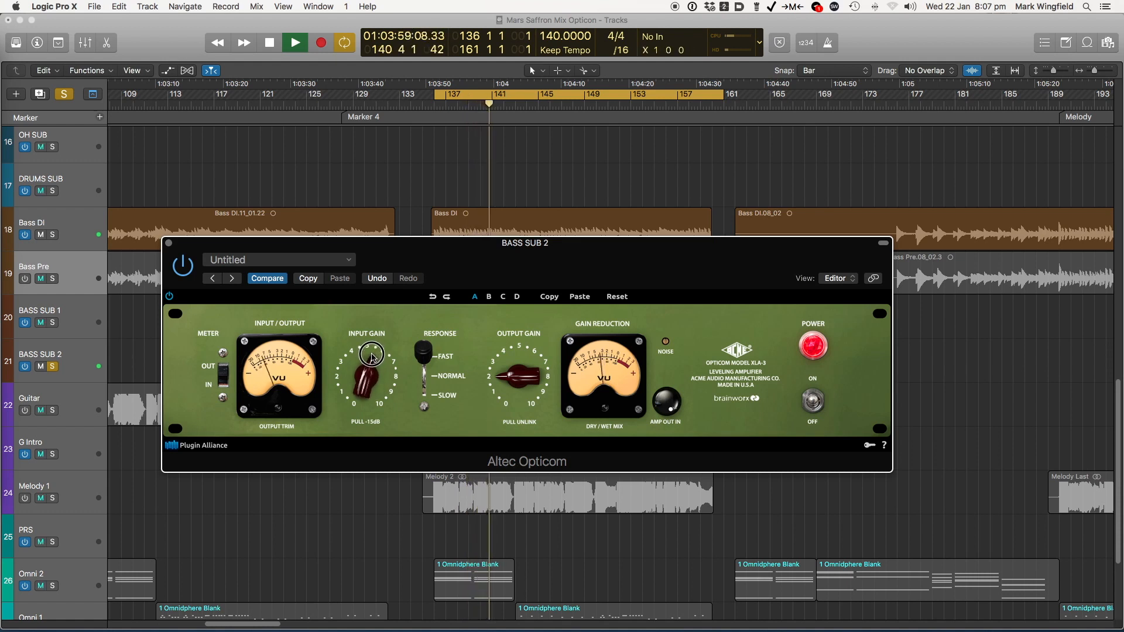
{"action": "left_click_drag", "start_coordinate": [511, 382], "coordinate": [511, 383]}
{"action": "left_click", "coordinate": [183, 267]}
{"action": "left_click", "coordinate": [183, 267]}
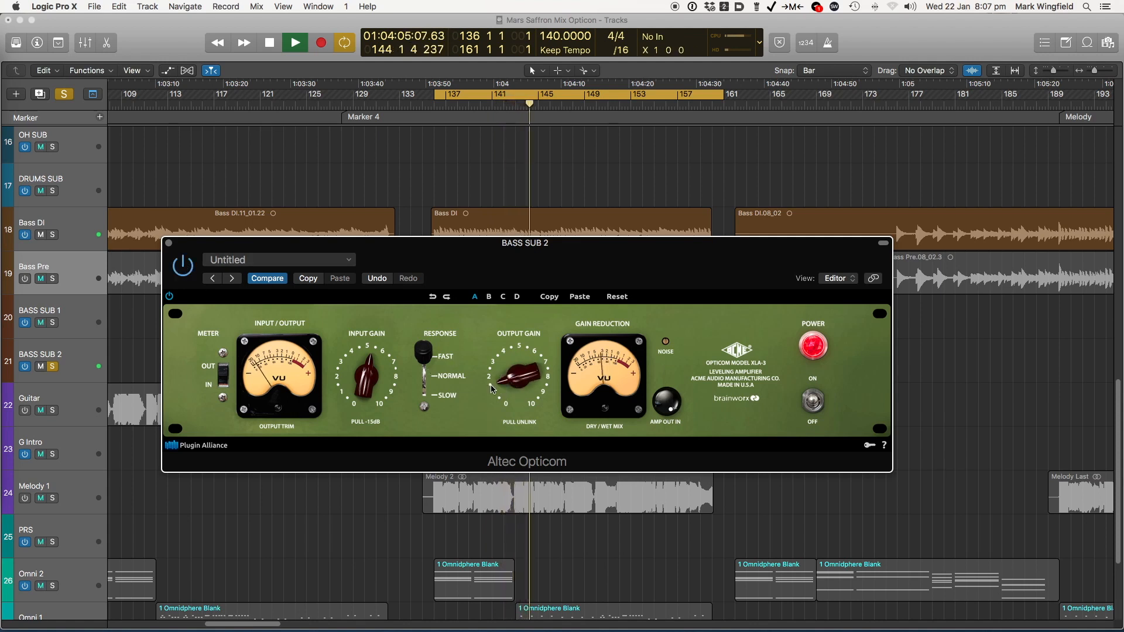
{"action": "left_click", "coordinate": [187, 267]}
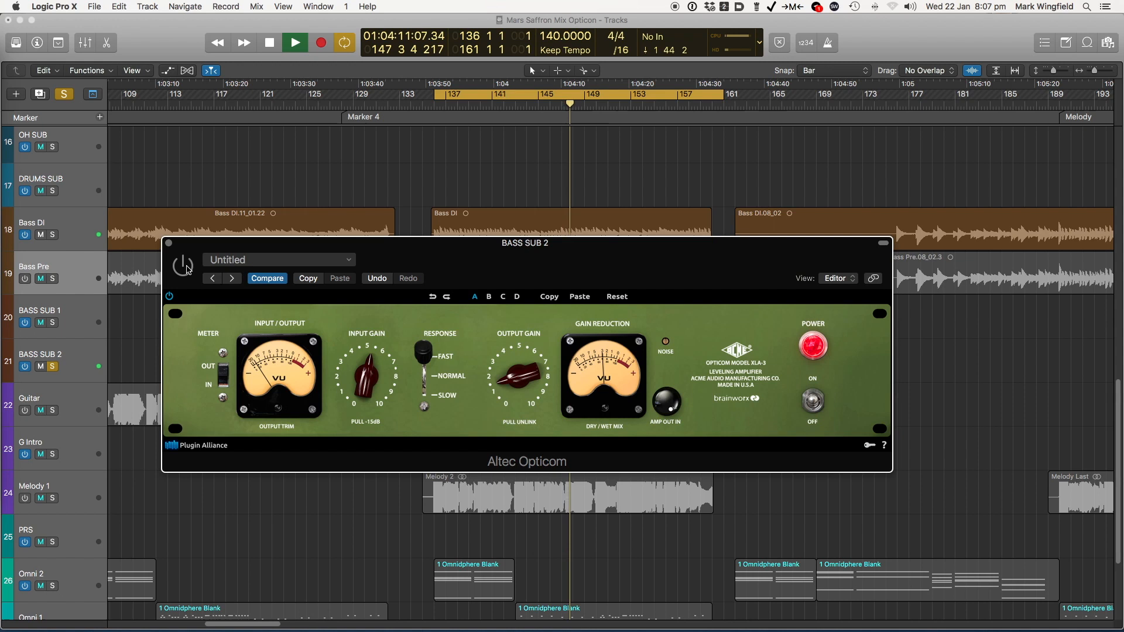
Switch the BASS SUB 2 compressor back on, compare the Fast, Normal and Slow responses, stop playback, and set the response to Normal
{"action": "left_click", "coordinate": [185, 266]}
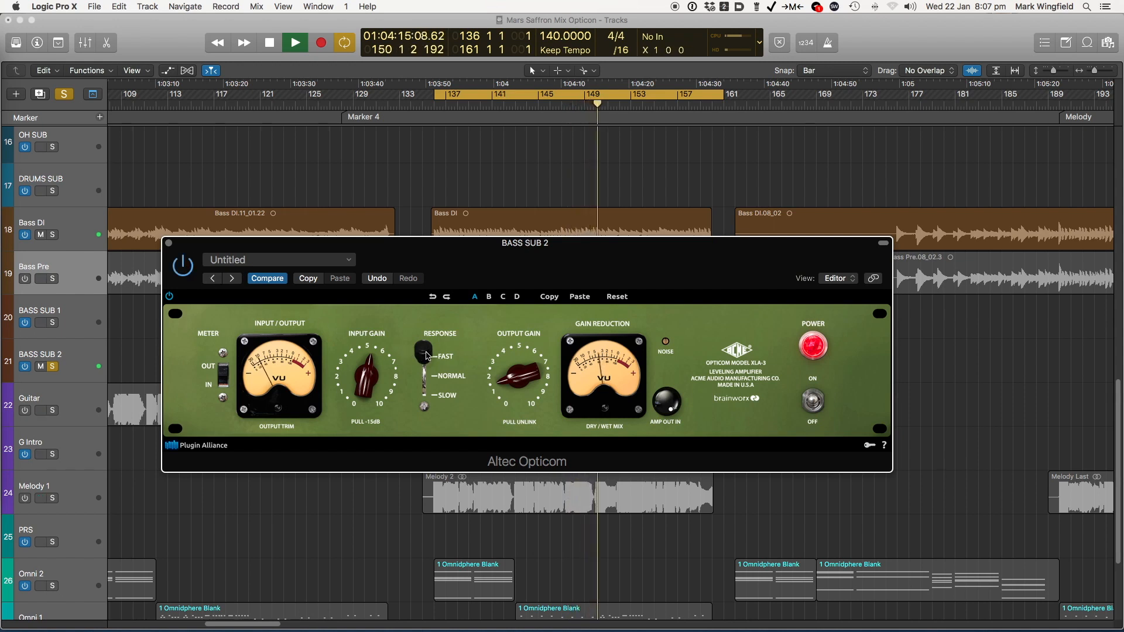
{"action": "left_click_drag", "start_coordinate": [425, 355], "coordinate": [421, 374]}
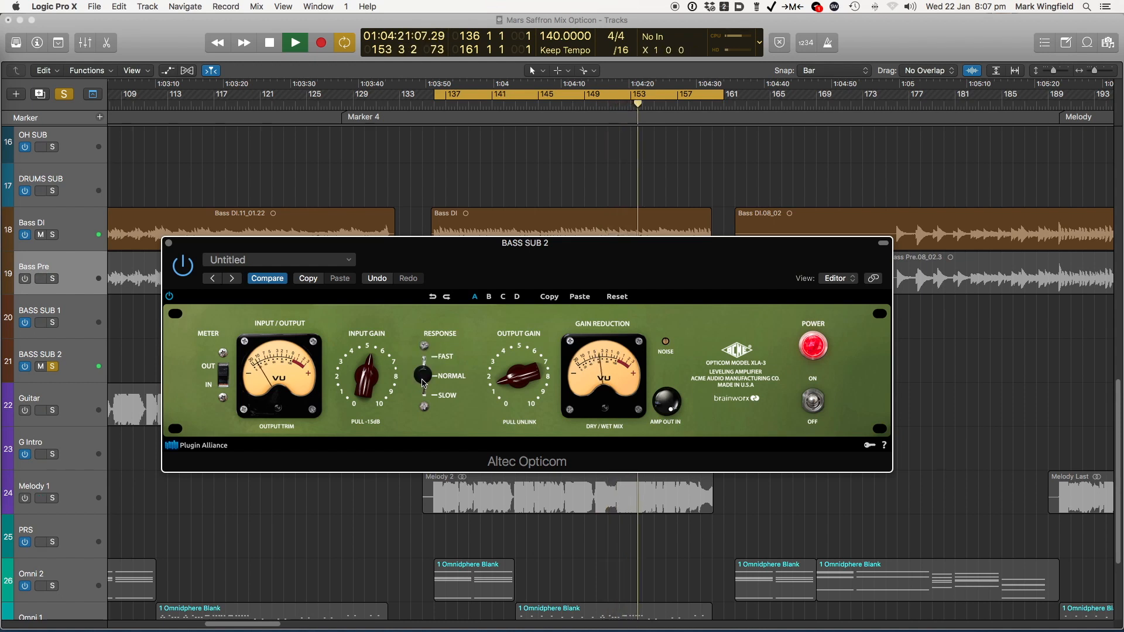
{"action": "left_click", "coordinate": [416, 413]}
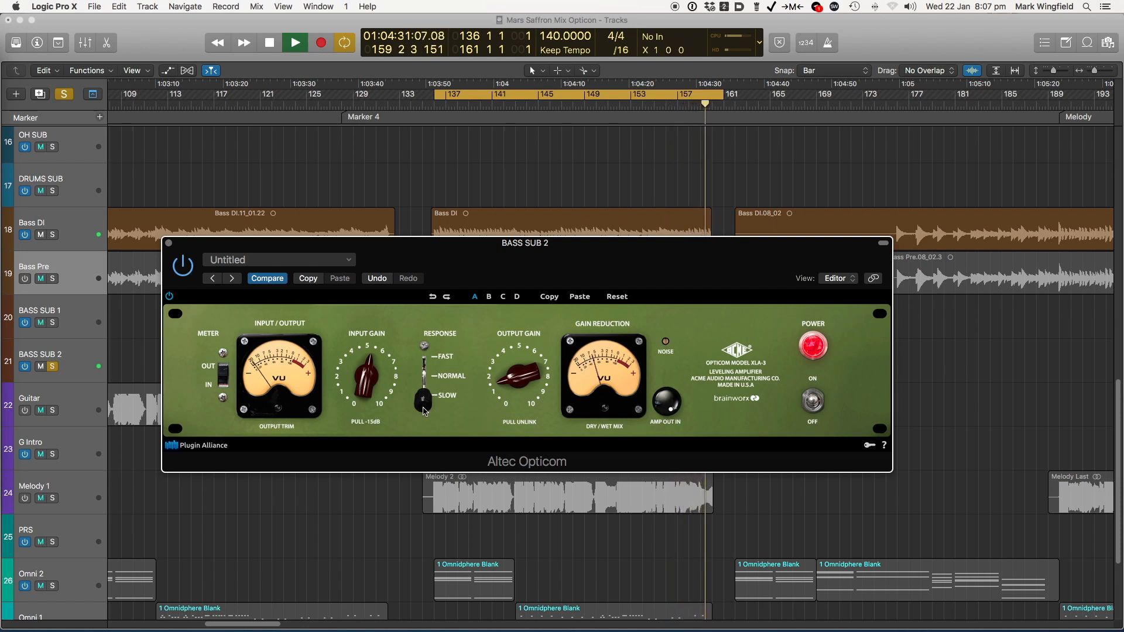
{"action": "key", "text": "space"}
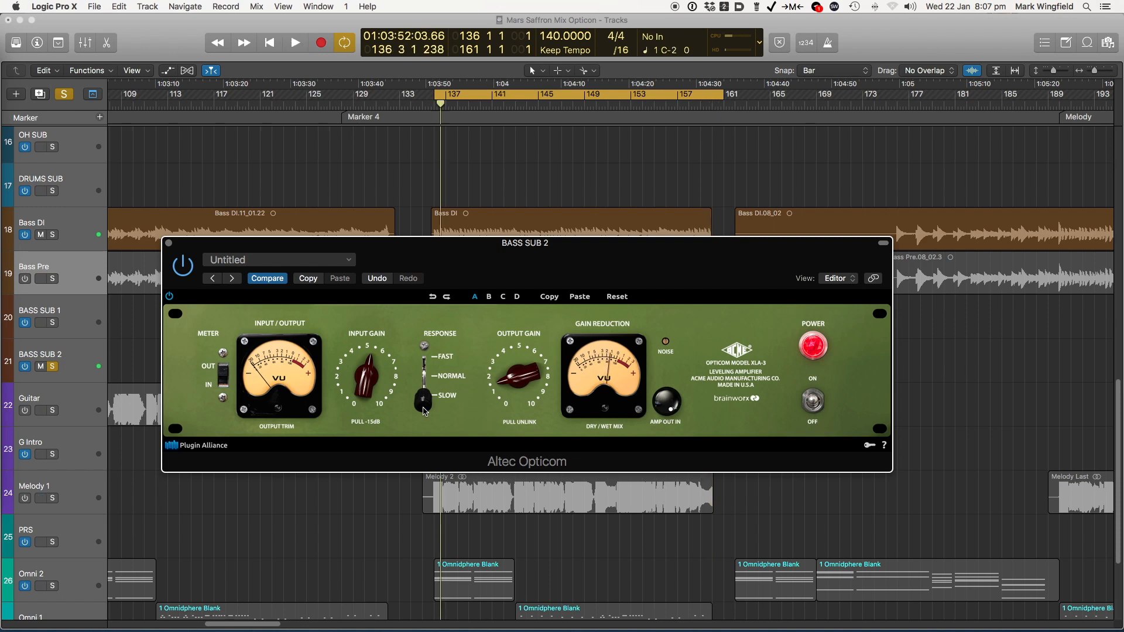
{"action": "left_click_drag", "start_coordinate": [424, 411], "coordinate": [426, 376]}
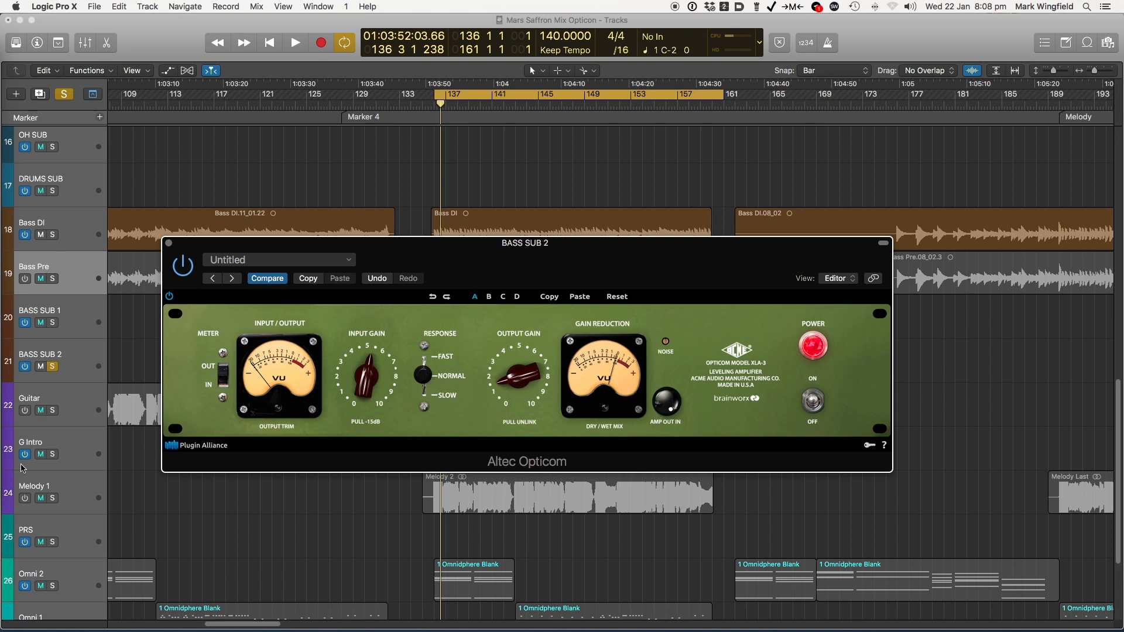
Solo DRUMS SUB instead of BASS SUB 2 and replace the bass compressor window with the DRUMS SUB Altec Opticom
{"action": "left_click", "coordinate": [52, 366]}
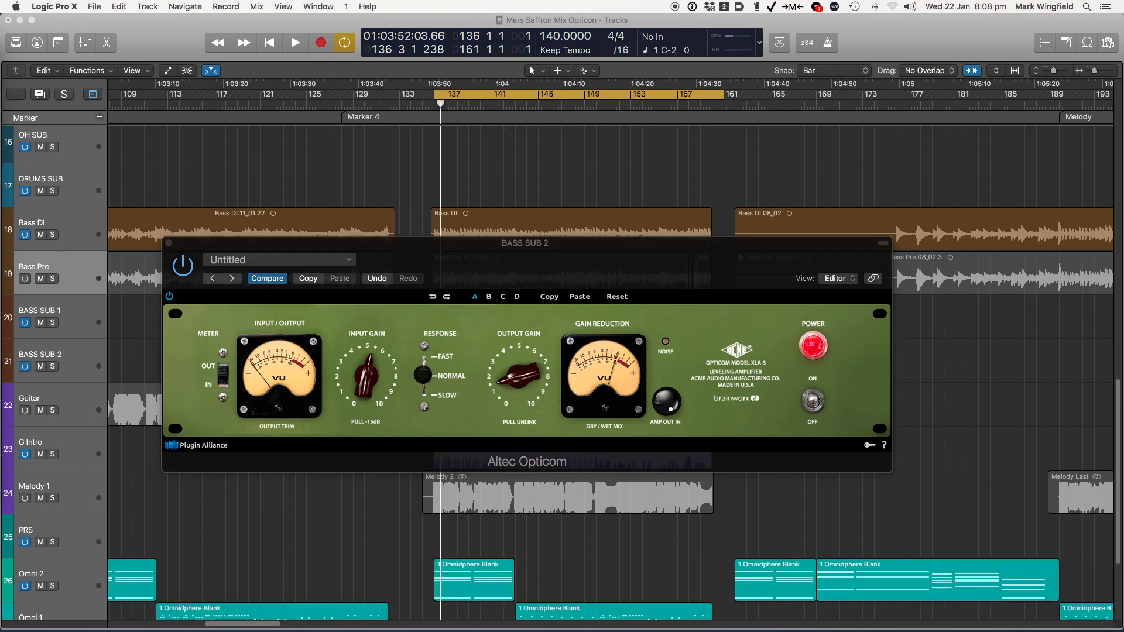
{"action": "left_click", "coordinate": [53, 191]}
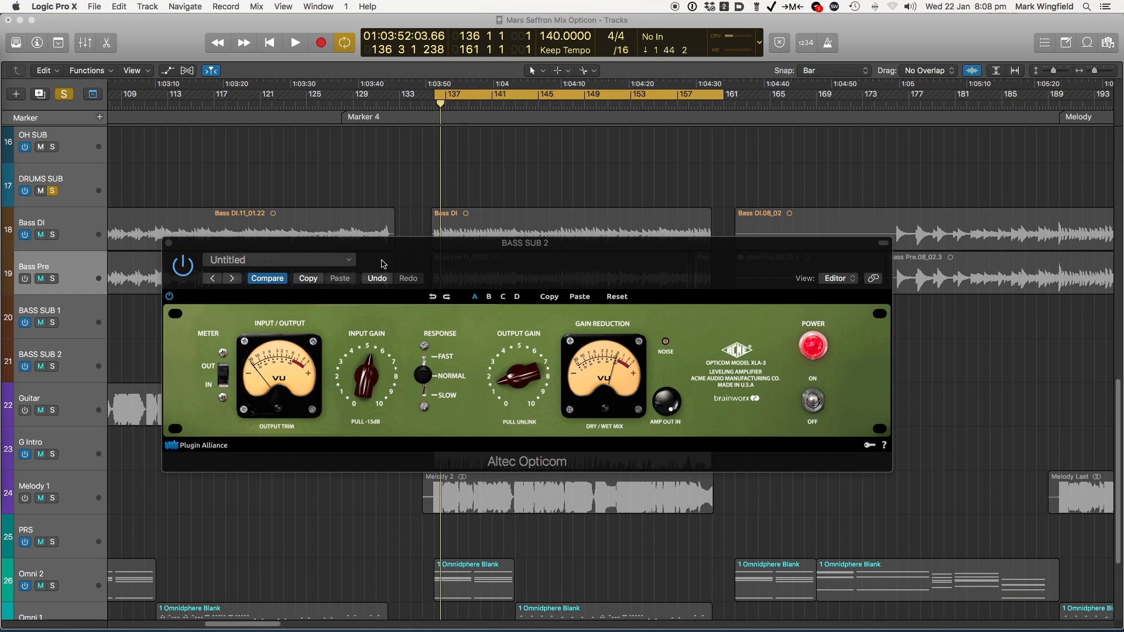
{"action": "left_click", "coordinate": [168, 242]}
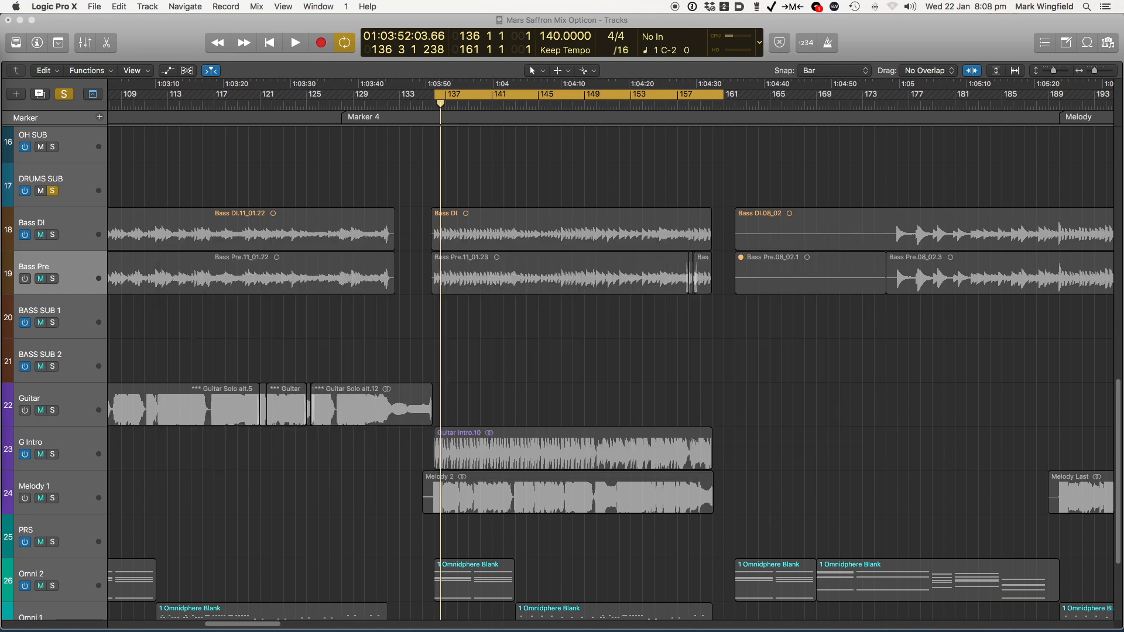
{"action": "left_click_drag", "start_coordinate": [433, 276], "coordinate": [582, 240]}
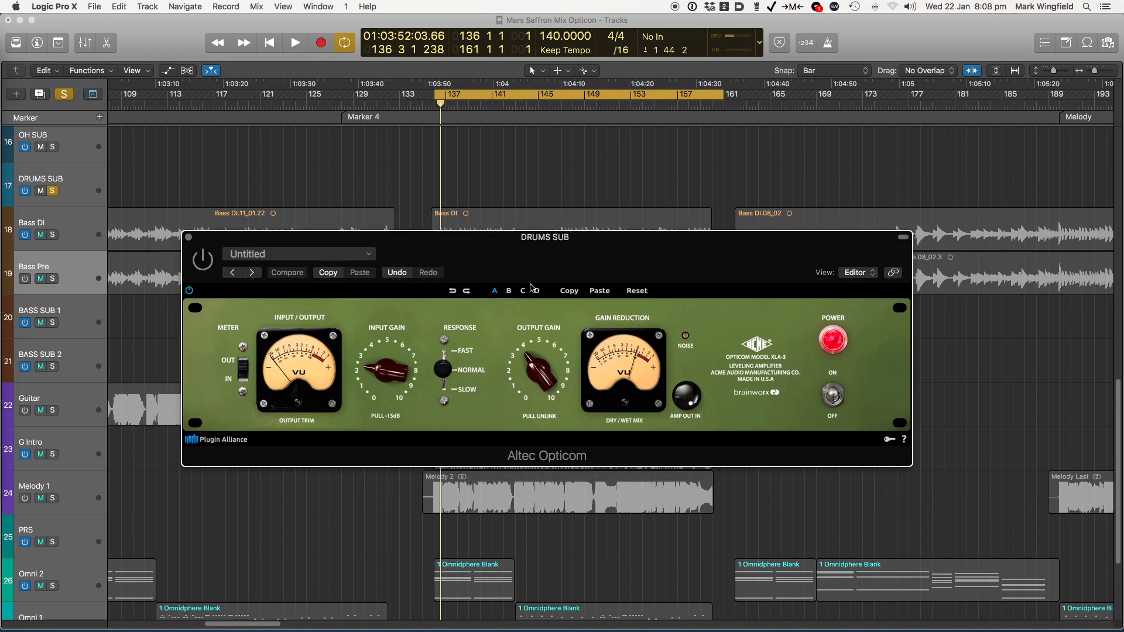
{"action": "left_click_drag", "start_coordinate": [509, 254], "coordinate": [504, 271]}
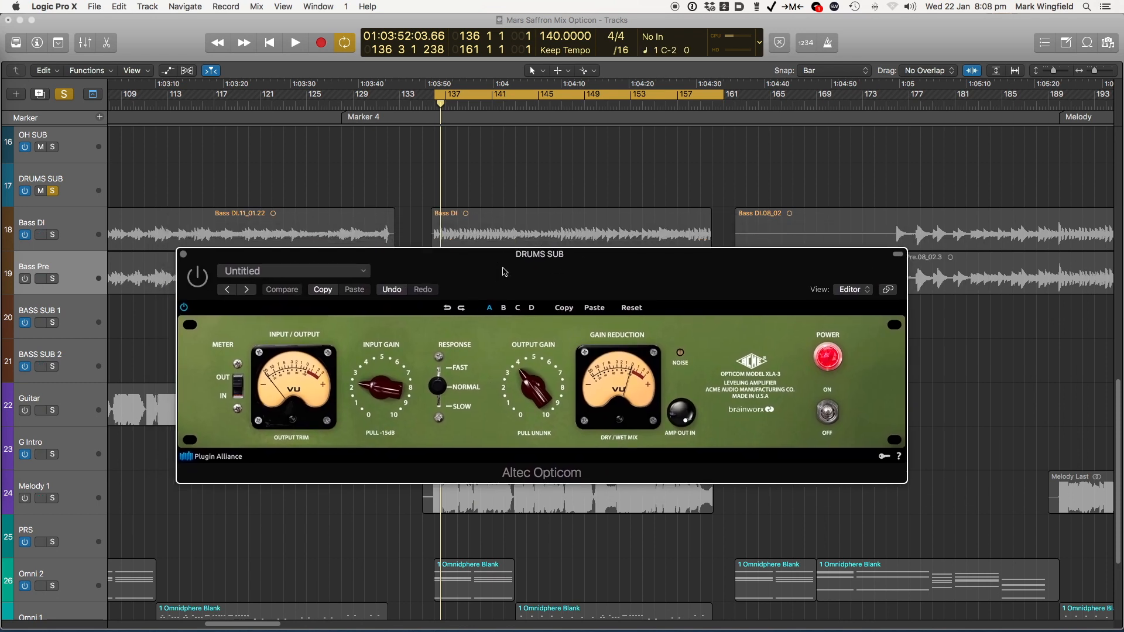
Play the soloed drums, compare the DRUMS SUB compressor against bypass, nudge its output gain, and leave it switched on
{"action": "key", "text": "space"}
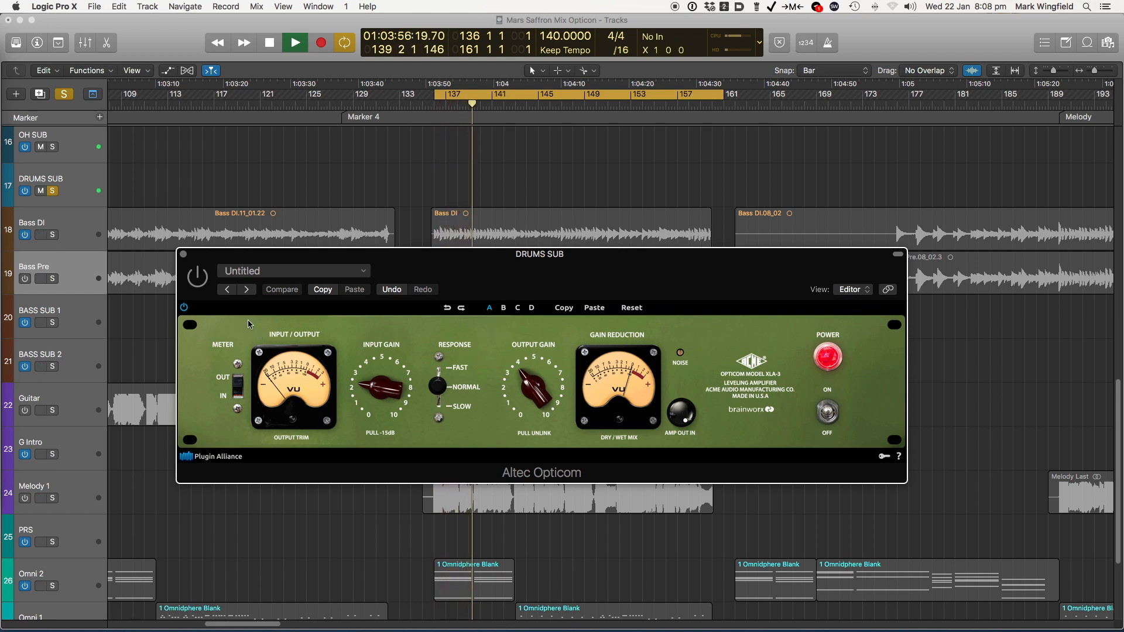
{"action": "left_click", "coordinate": [199, 277]}
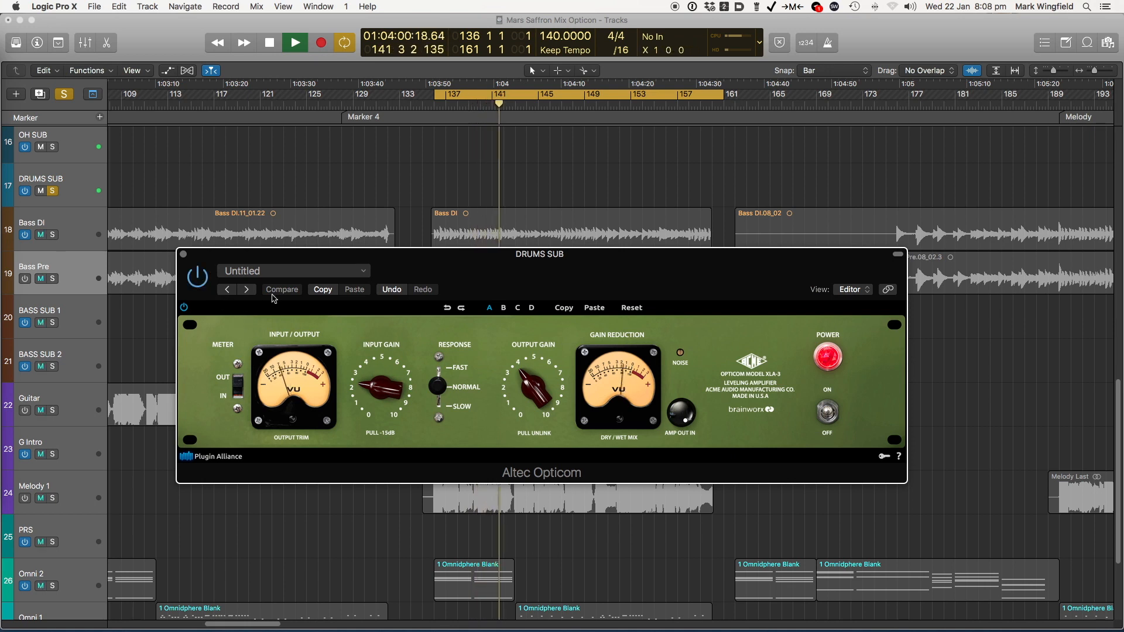
{"action": "left_click_drag", "start_coordinate": [283, 253], "coordinate": [248, 217]}
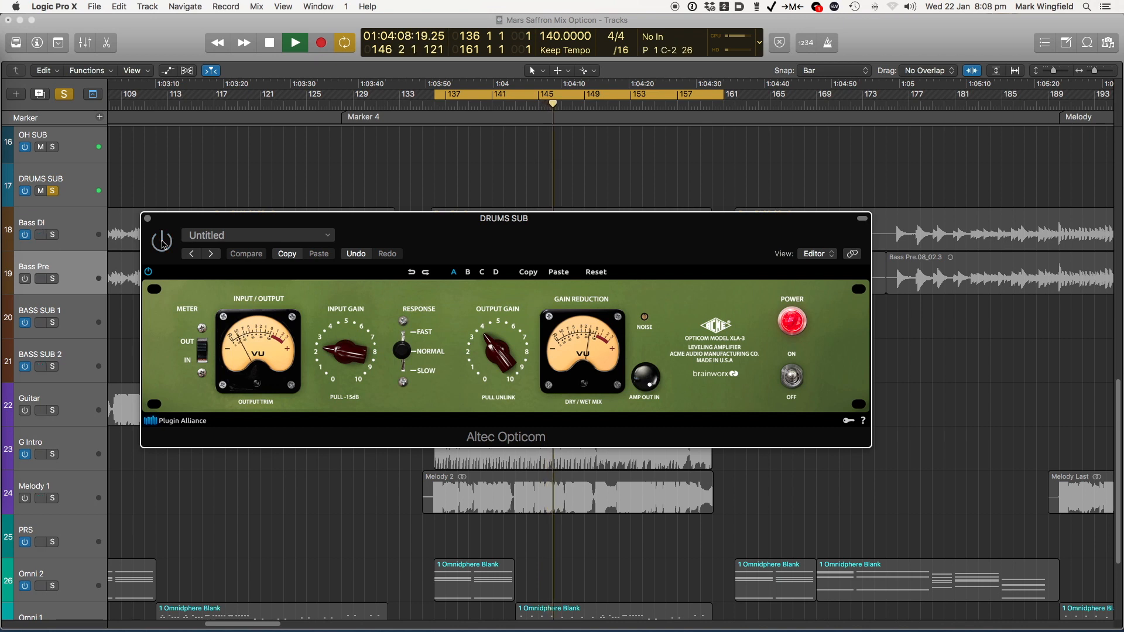
{"action": "left_click_drag", "start_coordinate": [494, 347], "coordinate": [494, 350]}
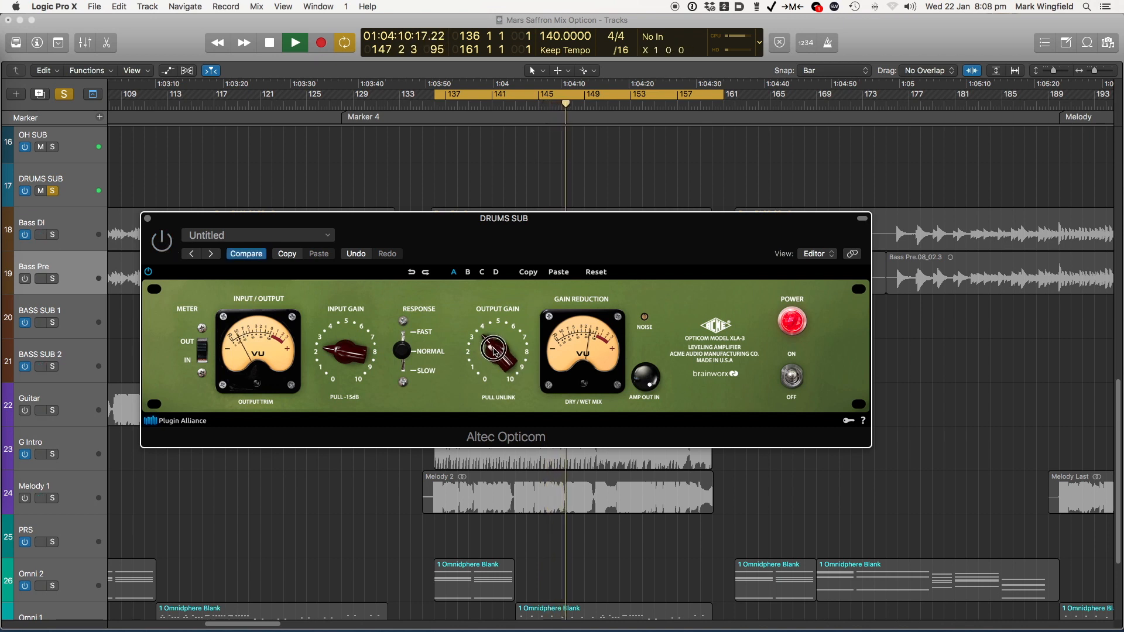
{"action": "left_click", "coordinate": [168, 242]}
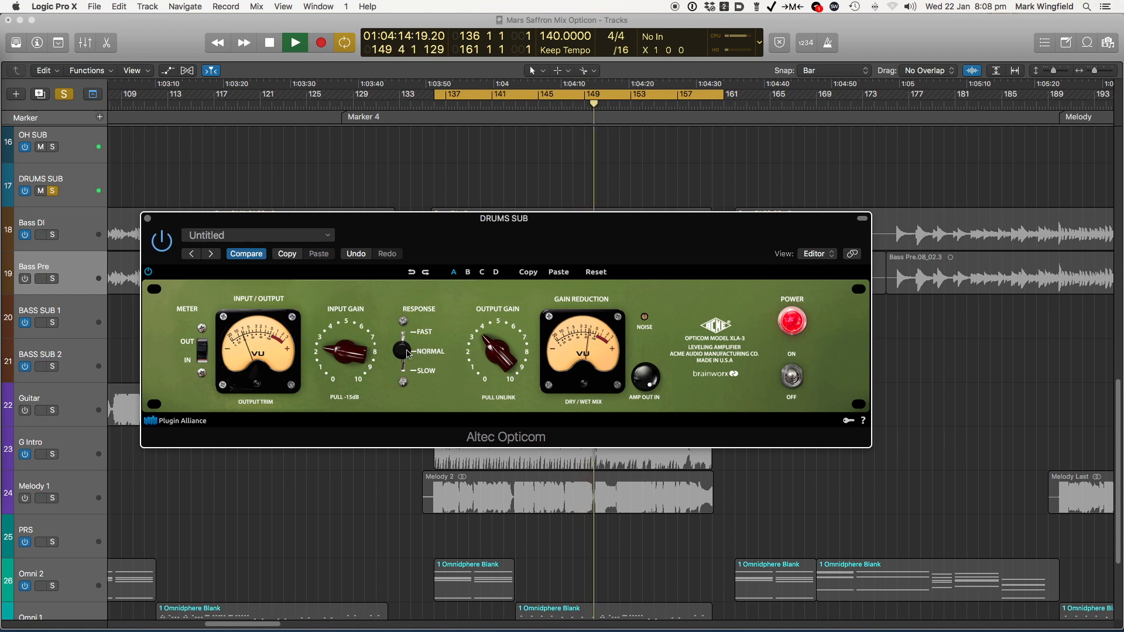
Compare the Slow, Normal and Fast responses on the drums during playback and set the compressor's response to Slow
{"action": "left_click_drag", "start_coordinate": [401, 364], "coordinate": [409, 397]}
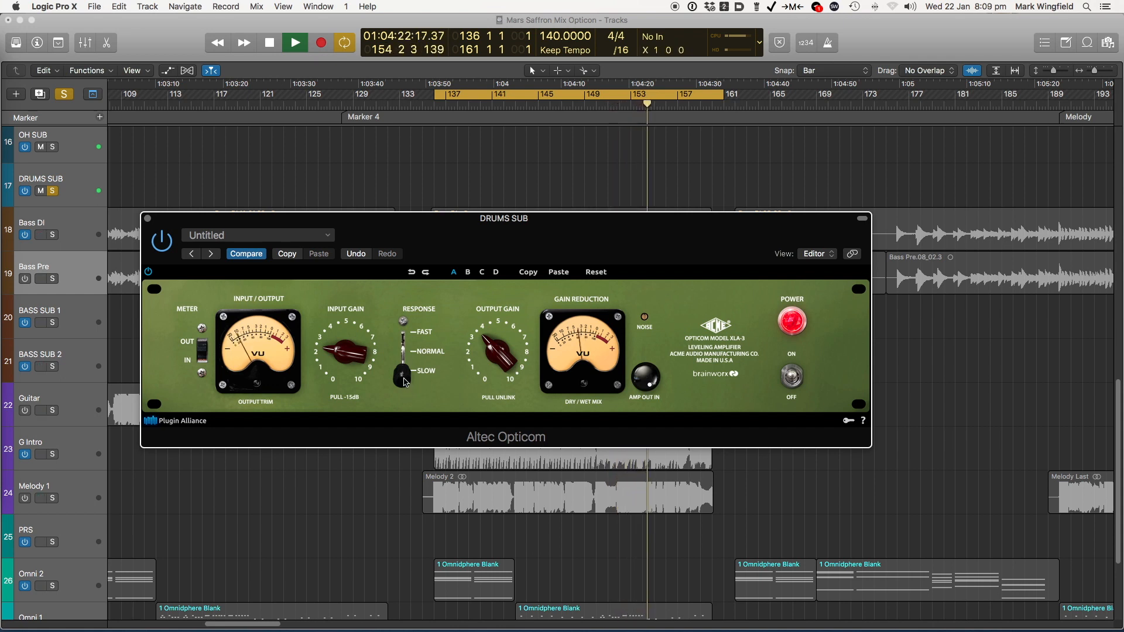
{"action": "left_click_drag", "start_coordinate": [408, 391], "coordinate": [405, 359]}
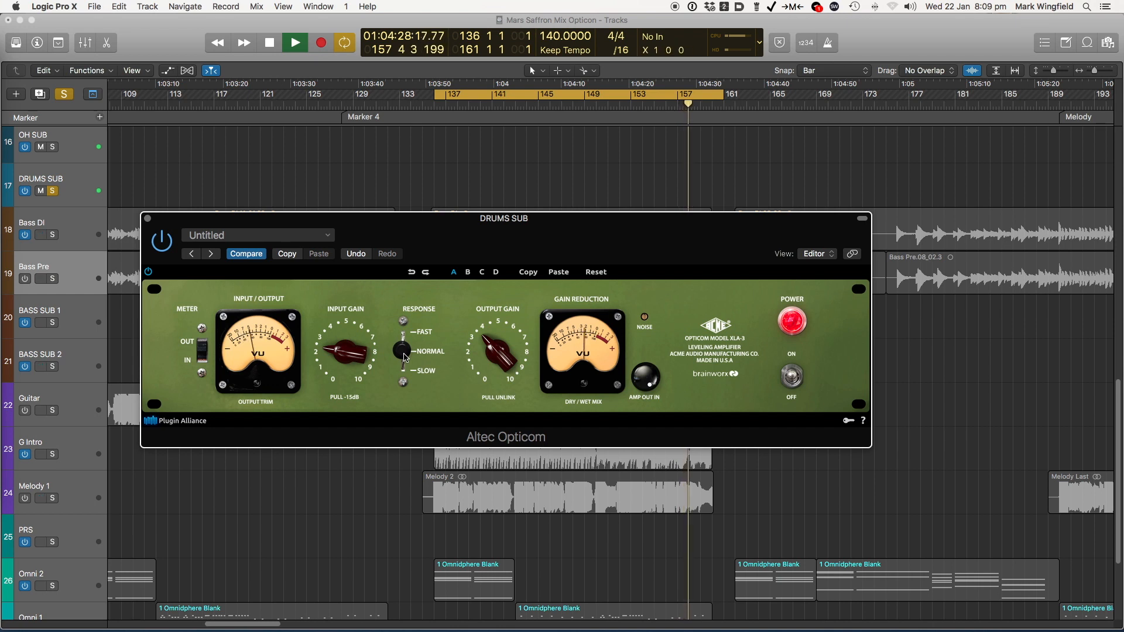
{"action": "left_click", "coordinate": [403, 354]}
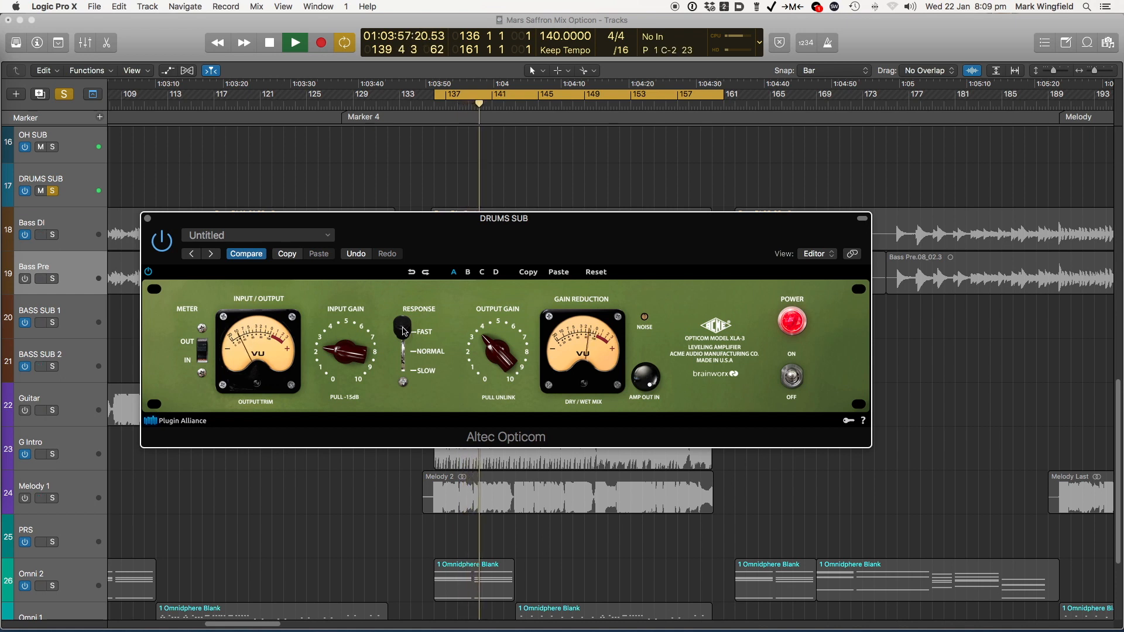
{"action": "left_click_drag", "start_coordinate": [403, 330], "coordinate": [398, 357]}
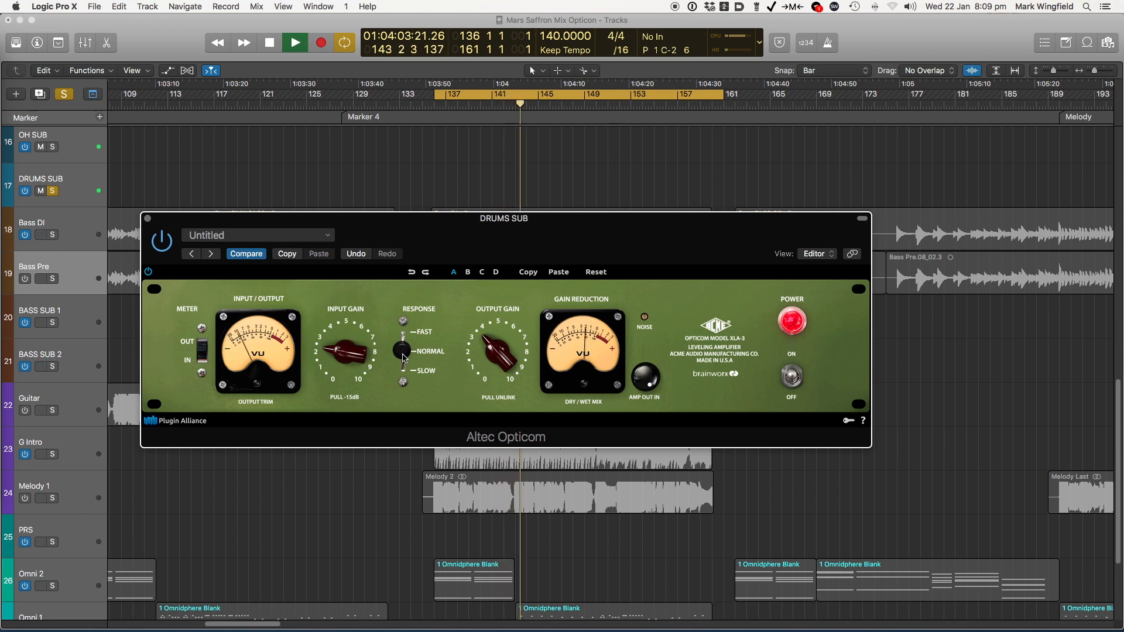
{"action": "left_click_drag", "start_coordinate": [403, 358], "coordinate": [396, 401]}
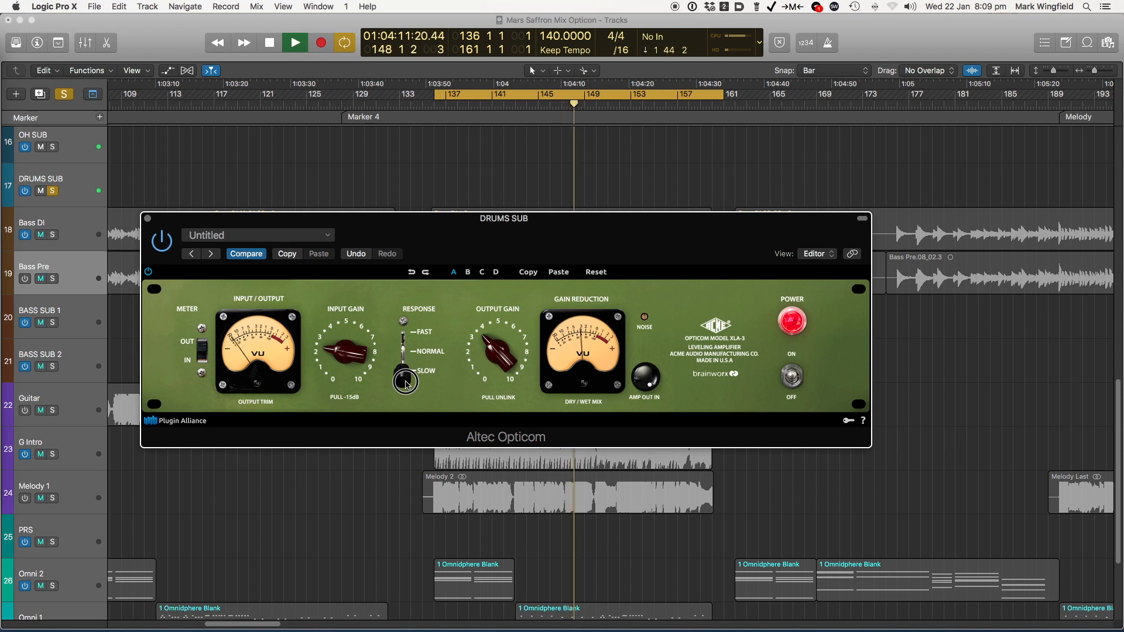
Set the DRUMS SUB compressor's input gain to about 5 and output gain to about 2, and compare the result against bypass
{"action": "mouse_move", "coordinate": [342, 344]}
{"action": "left_mouse_down"}
{"action": "mouse_move", "coordinate": [345, 326]}
{"action": "mouse_move", "coordinate": [347, 343]}
{"action": "left_mouse_up"}
{"action": "mouse_move", "coordinate": [495, 346]}
{"action": "left_mouse_down"}
{"action": "mouse_move", "coordinate": [490, 366]}
{"action": "mouse_move", "coordinate": [493, 355]}
{"action": "left_mouse_up"}
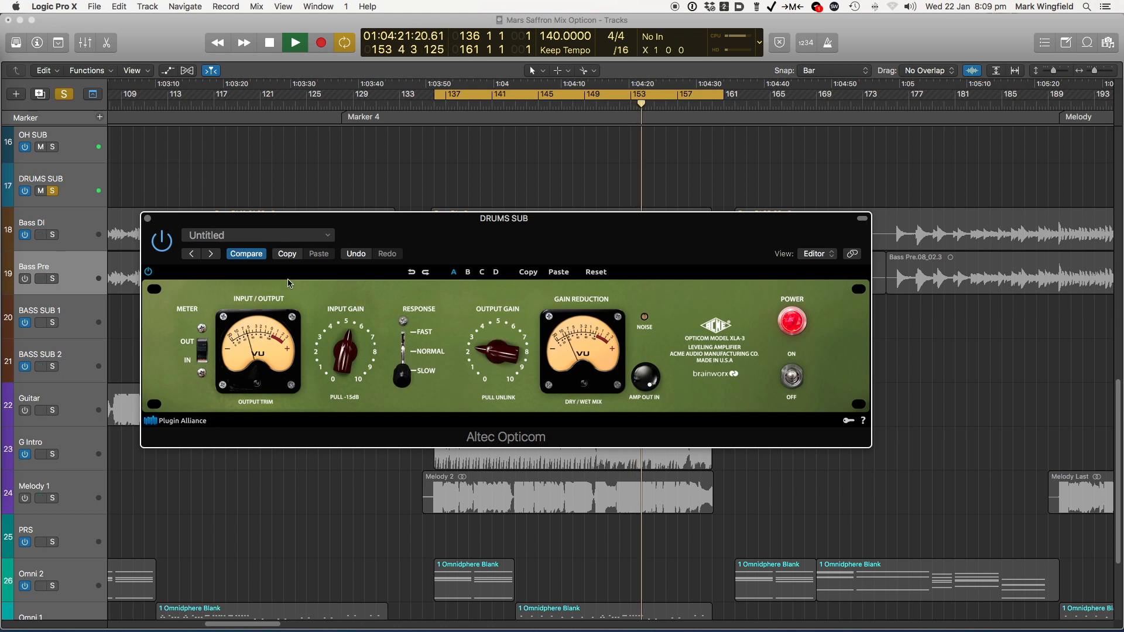
{"action": "left_click", "coordinate": [162, 242]}
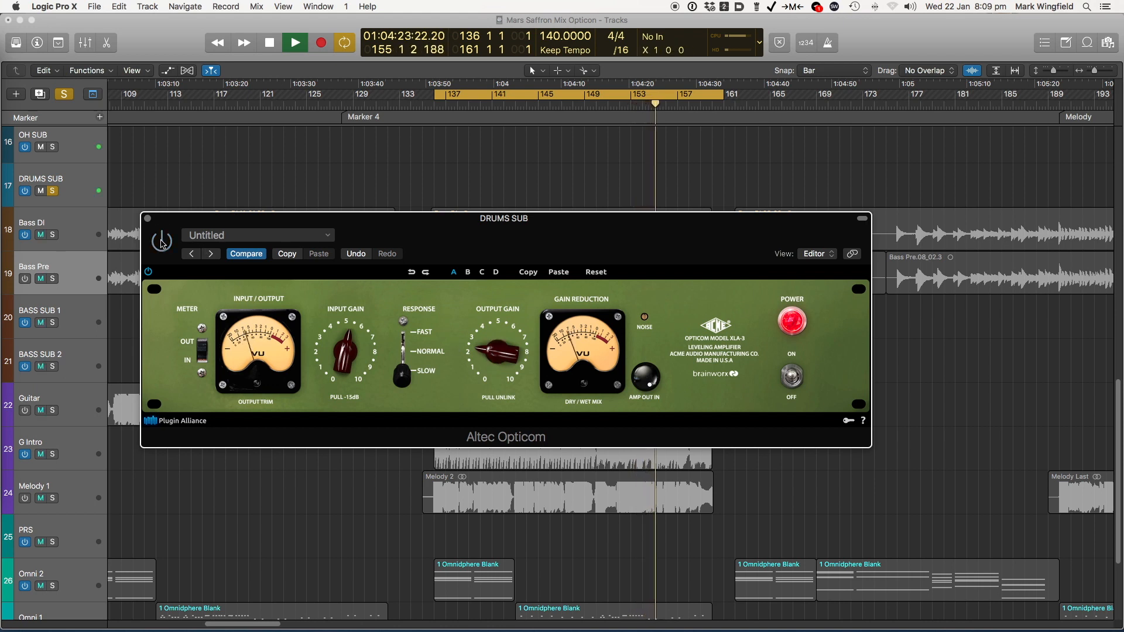
{"action": "left_click", "coordinate": [163, 242]}
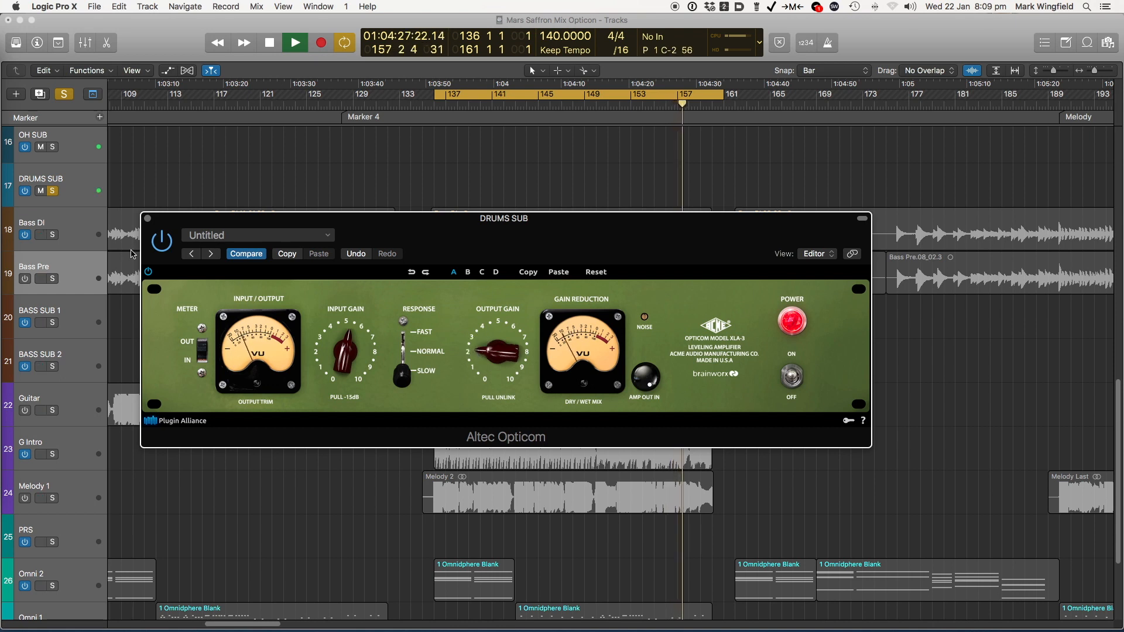
{"action": "left_click", "coordinate": [164, 243]}
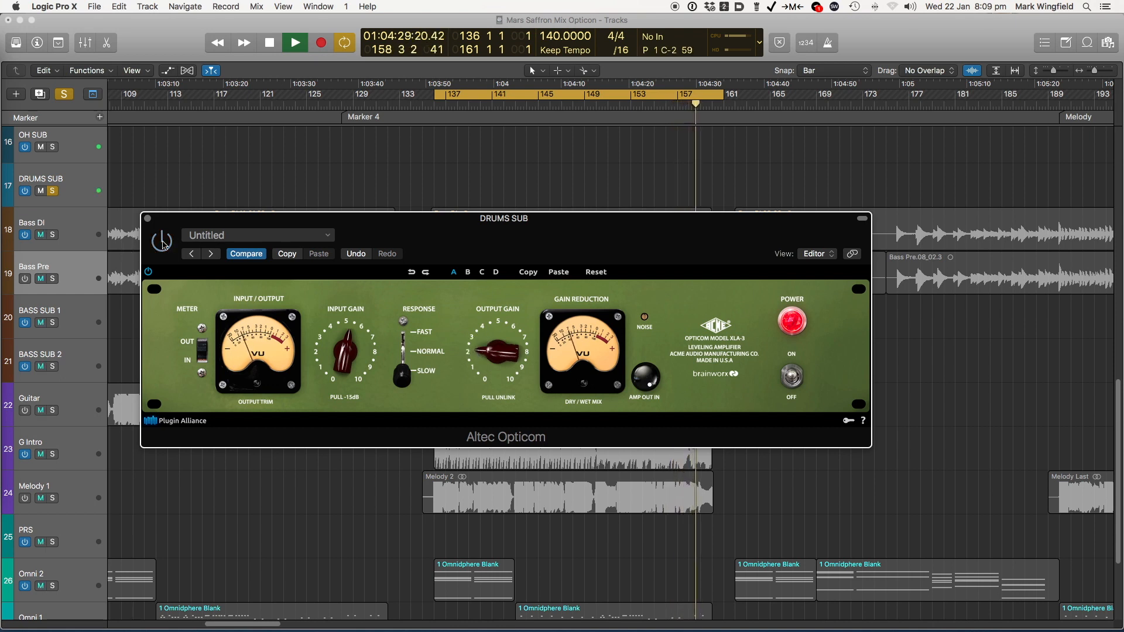
{"action": "left_click", "coordinate": [164, 243]}
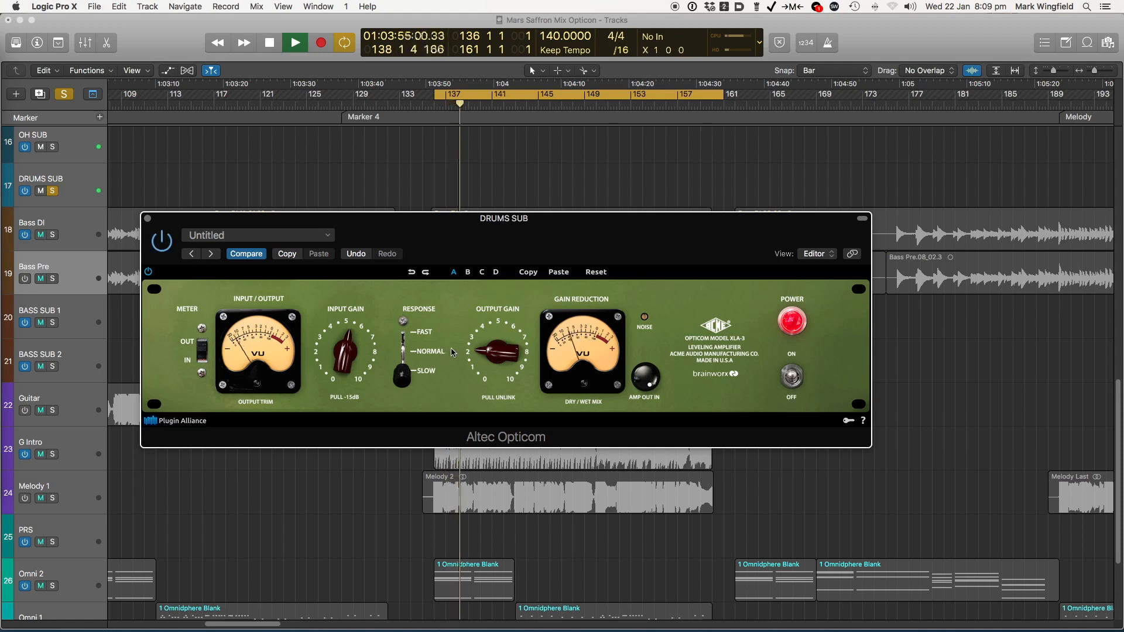
Listen to the drums with the Normal and Fast responses at the new gain settings, then return to Slow
{"action": "left_click", "coordinate": [403, 375]}
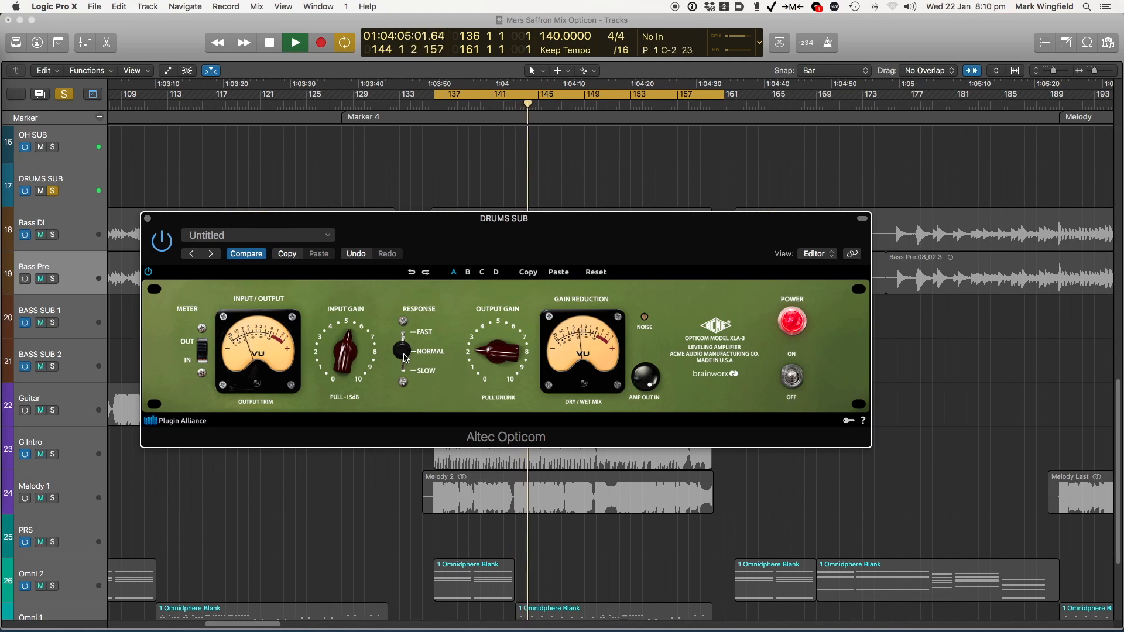
{"action": "left_click_drag", "start_coordinate": [402, 355], "coordinate": [405, 332]}
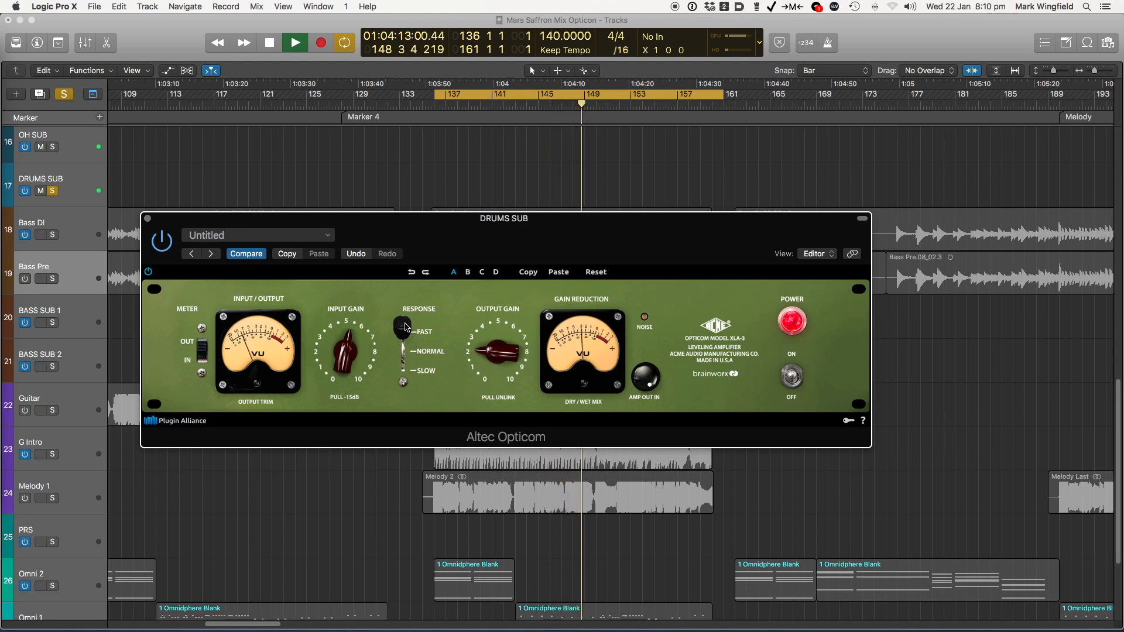
{"action": "left_click_drag", "start_coordinate": [405, 326], "coordinate": [403, 376]}
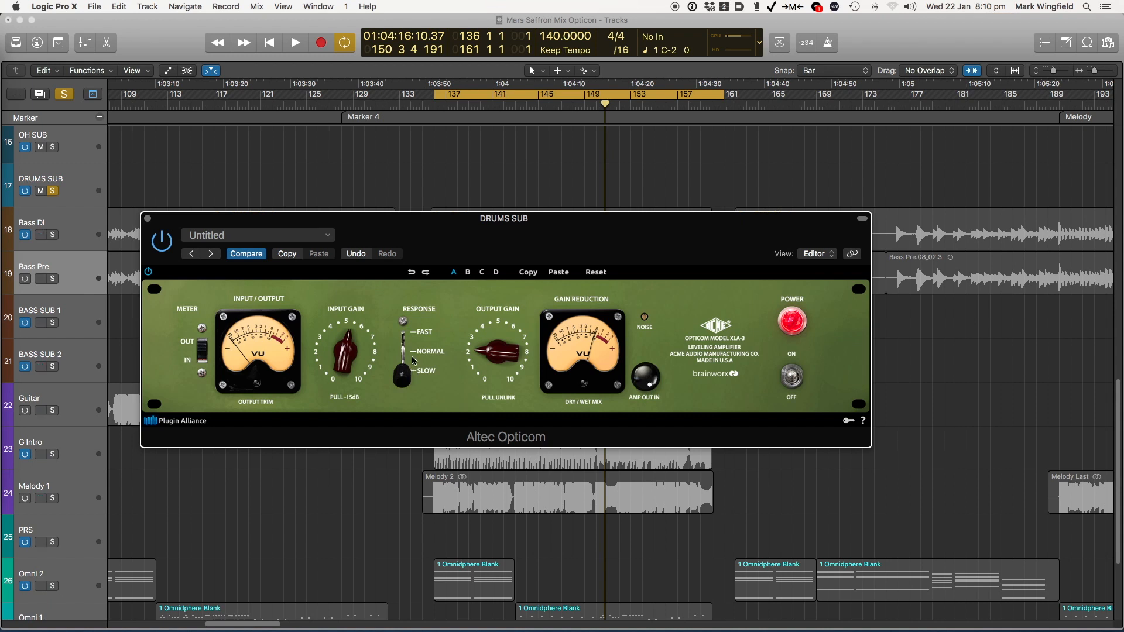
Set the DRUMS SUB compressor's response to Normal after trying Fast, and reposition its plug-in window
{"action": "left_click_drag", "start_coordinate": [408, 381], "coordinate": [406, 359]}
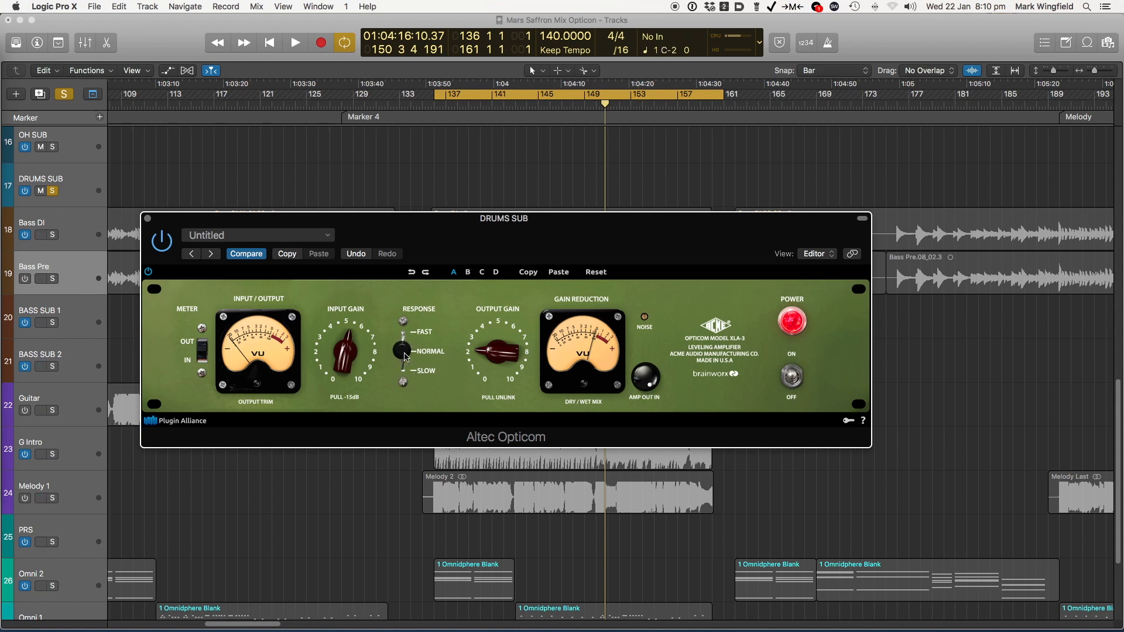
{"action": "left_click_drag", "start_coordinate": [404, 353], "coordinate": [405, 329]}
{"action": "mouse_move", "coordinate": [402, 351]}
{"action": "left_mouse_down"}
{"action": "mouse_move", "coordinate": [403, 335]}
{"action": "mouse_move", "coordinate": [400, 380]}
{"action": "mouse_move", "coordinate": [402, 356]}
{"action": "left_mouse_up"}
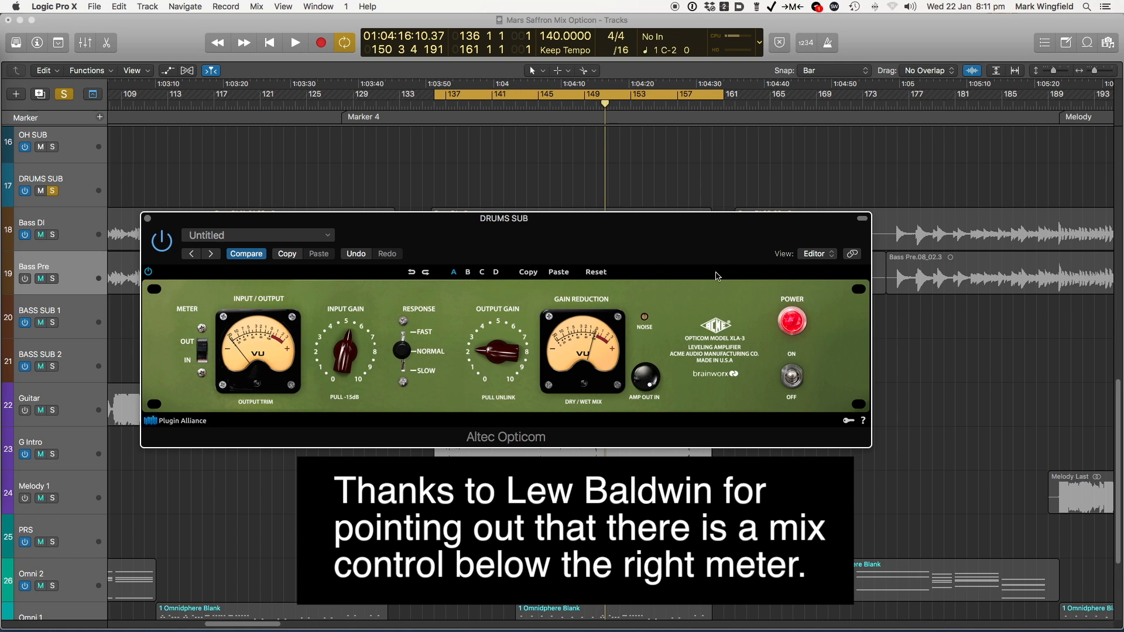
{"action": "left_click_drag", "start_coordinate": [630, 219], "coordinate": [580, 214]}
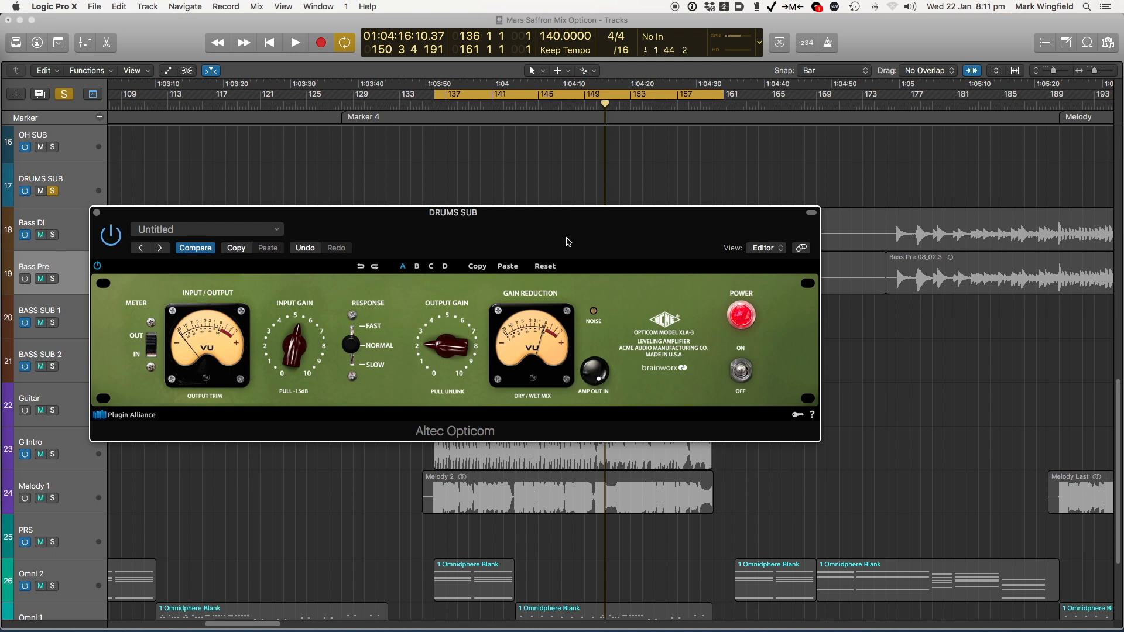